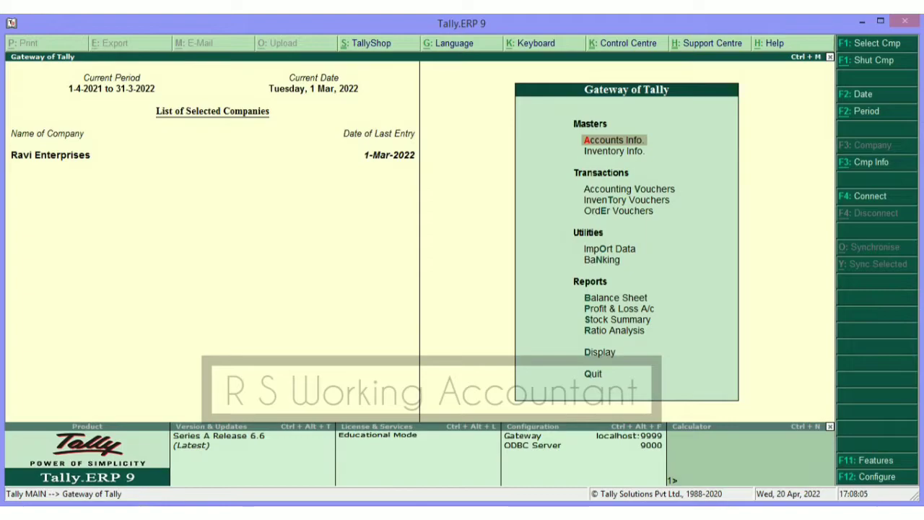
pyautogui.press('d')
pyautogui.press('a')
pyautogui.press('l')
pyautogui.press('Escape')
pyautogui.press('Escape')
pyautogui.press('Escape')
pyautogui.press('Escape')
pyautogui.press('Escape')
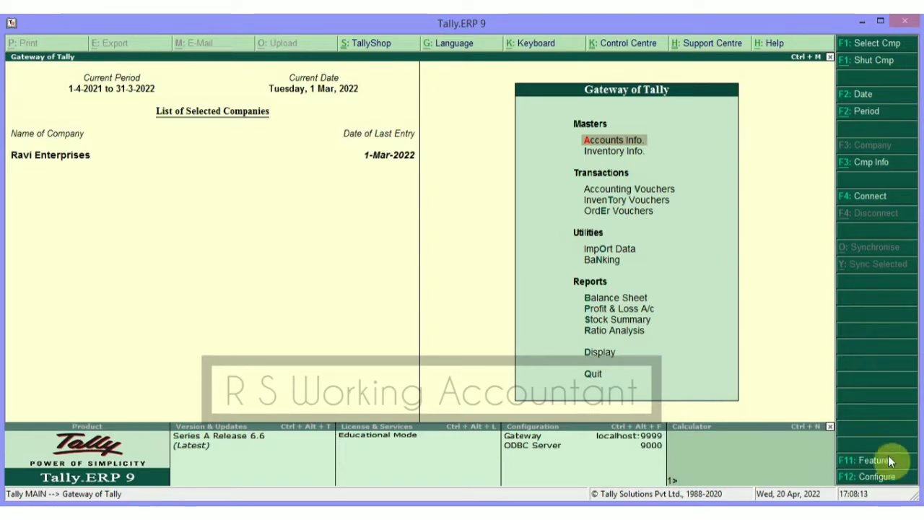
pyautogui.click(856, 478)
pyautogui.press('Escape')
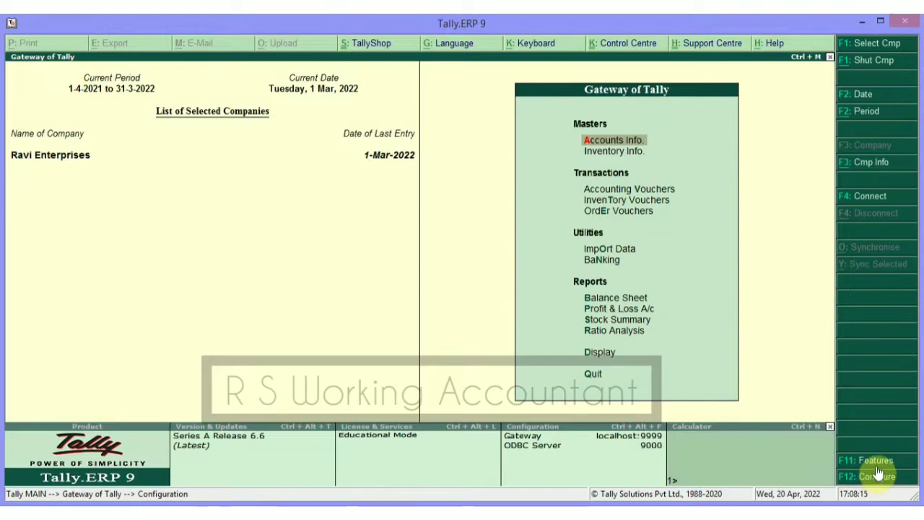
# Open the Statutory & Taxation features of the Ravi Enterprises company.
pyautogui.click(876, 468)
pyautogui.press('Down')
pyautogui.press('Down')
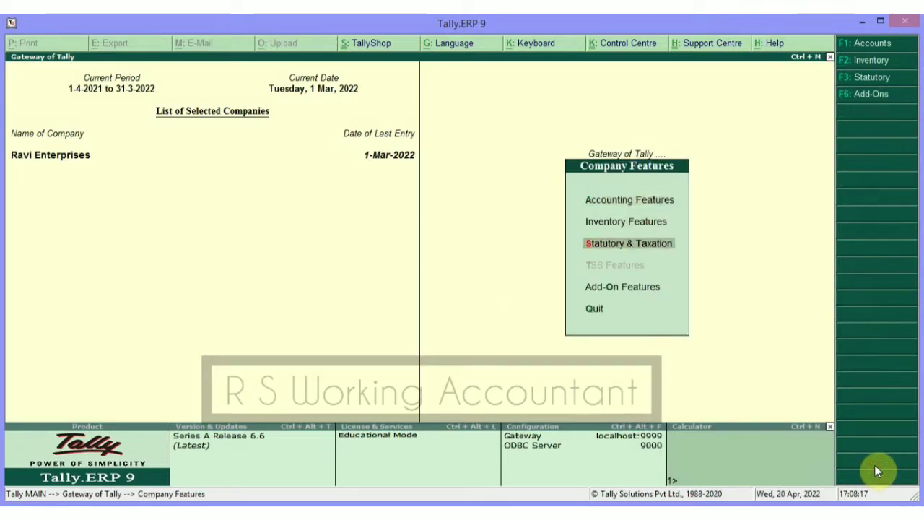
pyautogui.press('Return')
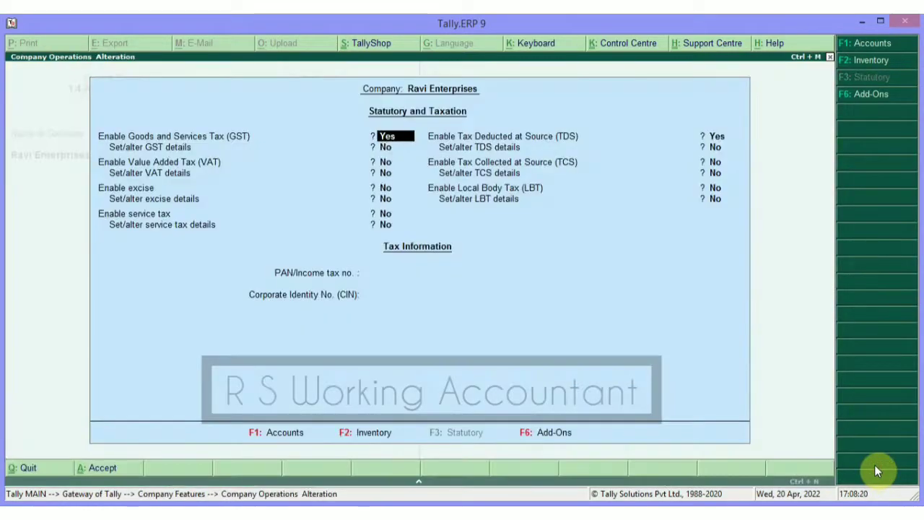
# Keep GST and TDS enabled and set Set/alter TDS details to Yes.
pyautogui.press('Return')
pyautogui.press('Return')
pyautogui.press('Return')
pyautogui.press('Return')
pyautogui.press('Return')
pyautogui.press('Return')
pyautogui.press('BackSpace')
pyautogui.press('Return')
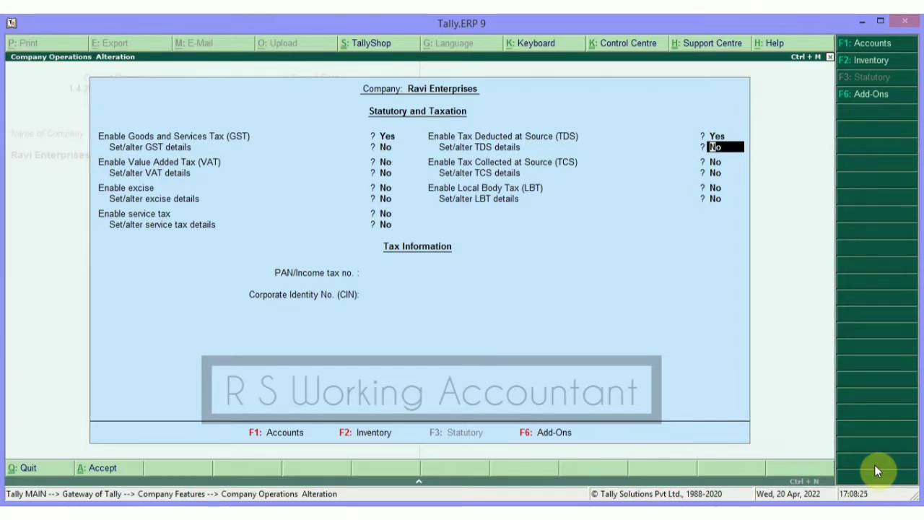
pyautogui.write('Y')
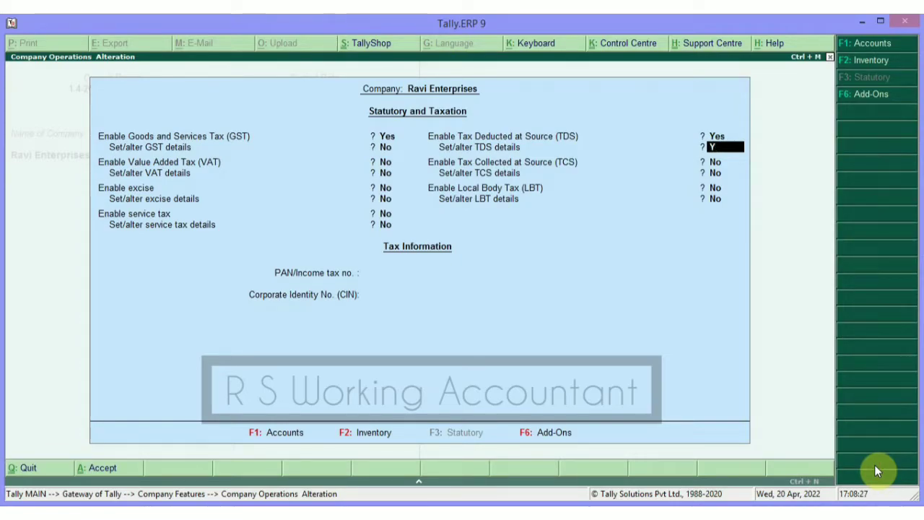
pyautogui.press('Return')
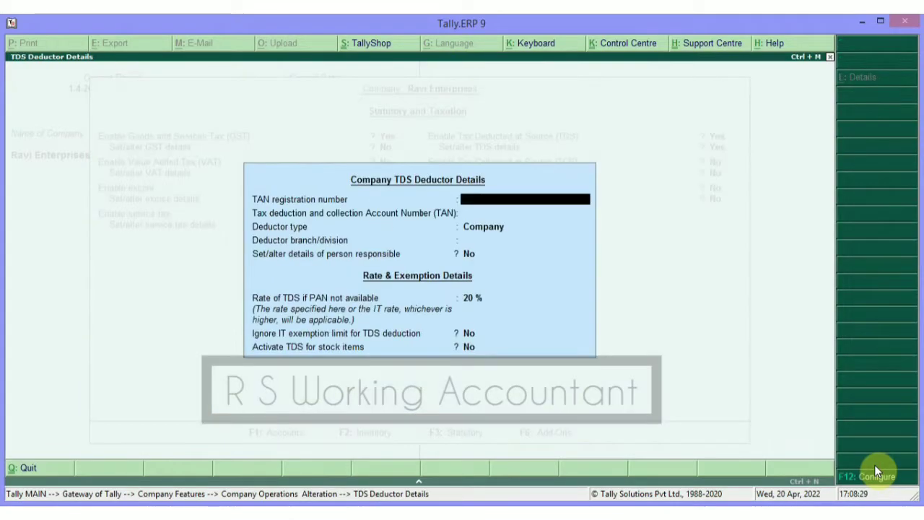
# Accept the company TDS deductor details with deductor type Company and a 20 % TDS rate when PAN is not available.
pyautogui.press('Return')
pyautogui.press('Return')
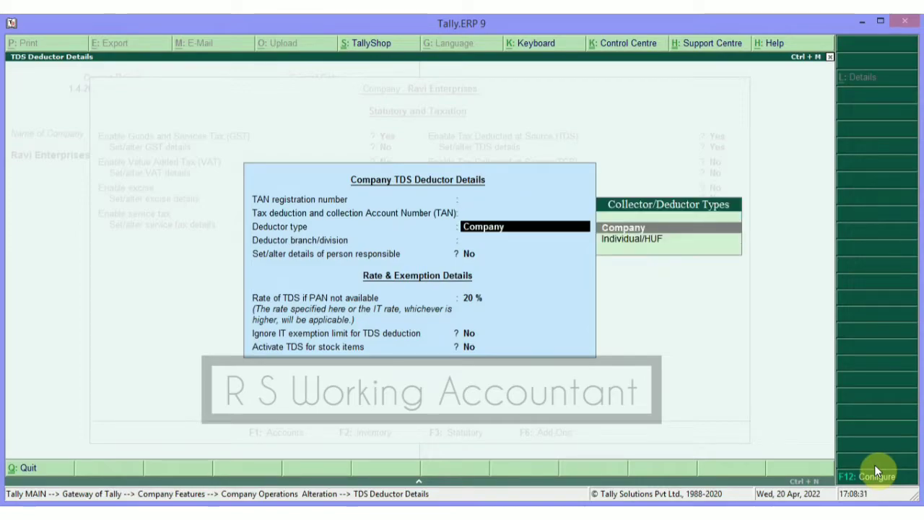
pyautogui.press('Return')
pyautogui.press('Return')
pyautogui.press('Return')
pyautogui.press('Return')
pyautogui.press('Return')
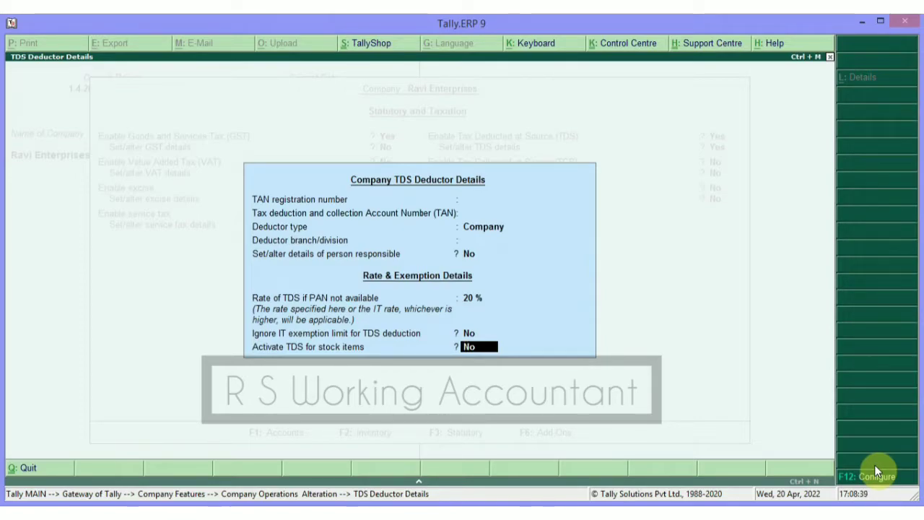
pyautogui.press('Up')
pyautogui.press('Up')
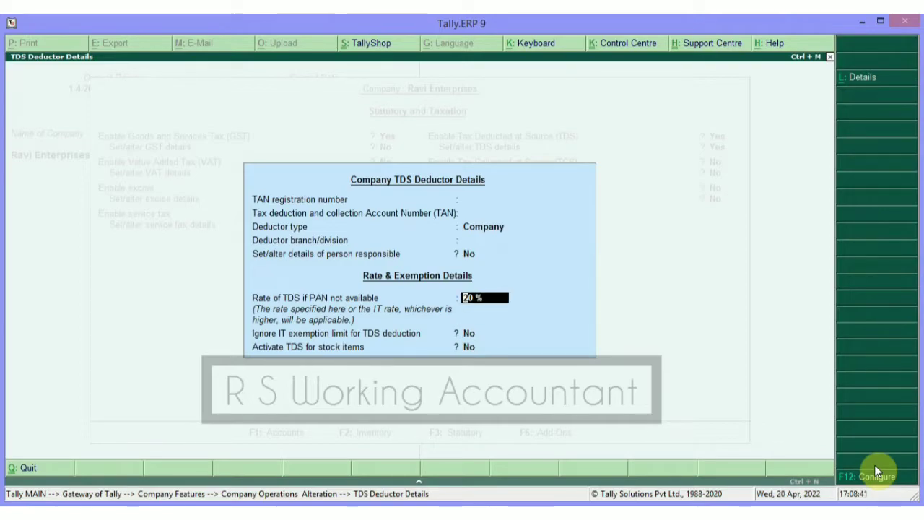
pyautogui.press('Return')
pyautogui.press('Return')
pyautogui.press('Return')
pyautogui.press('Return')
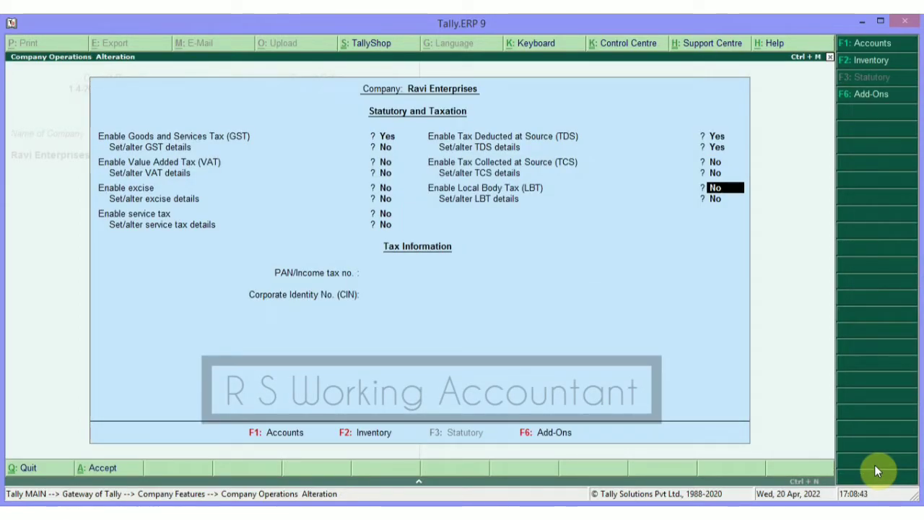
# Save the statutory and taxation settings and return to the Gateway of Tally.
pyautogui.hotkey('ctrl', 'a')
pyautogui.press('Escape')
pyautogui.press('Escape')
pyautogui.press('Escape')
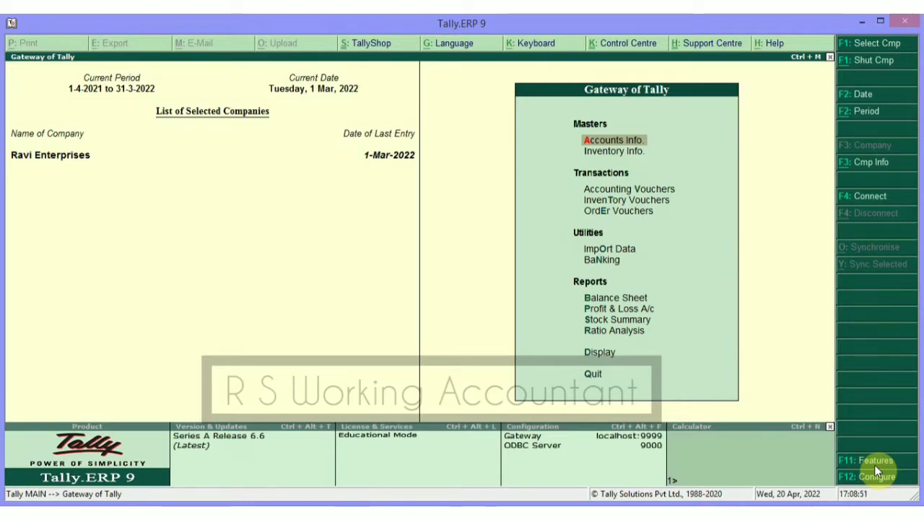
# Open the creditor's ledger listed directly after Purchase @ 18 % for alteration.
pyautogui.press('Return')
pyautogui.press('l')
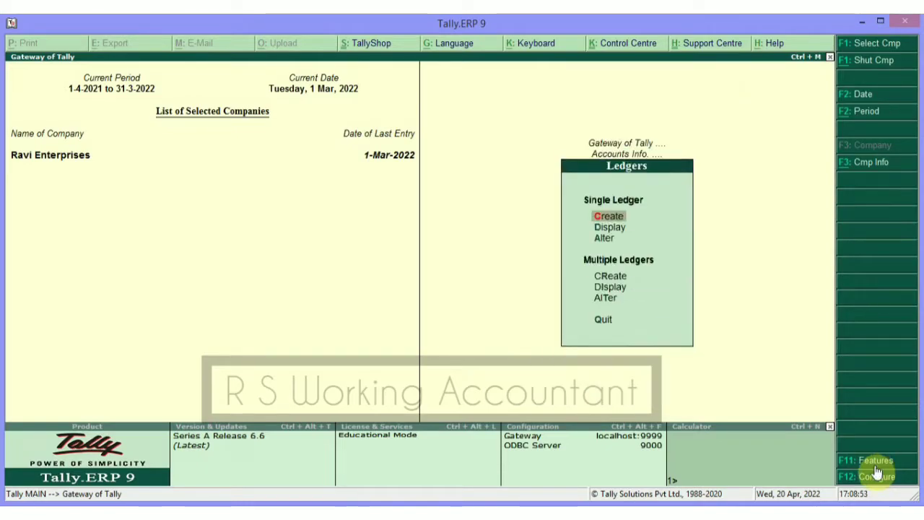
pyautogui.press('Return')
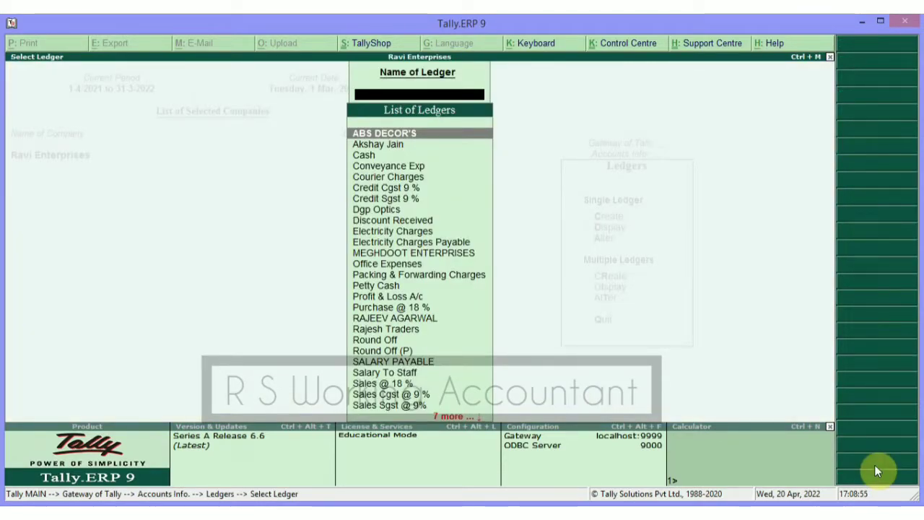
pyautogui.press('Down')
pyautogui.press('Down')
pyautogui.press('Down')
pyautogui.press('Down')
pyautogui.press('Down')
pyautogui.press('Down')
pyautogui.press('Down')
pyautogui.press('Down')
pyautogui.press('Down')
pyautogui.press('Down')
pyautogui.press('Down')
pyautogui.press('Down')
pyautogui.press('Down')
pyautogui.press('Down')
pyautogui.press('Down')
pyautogui.press('Down')
pyautogui.press('Down')
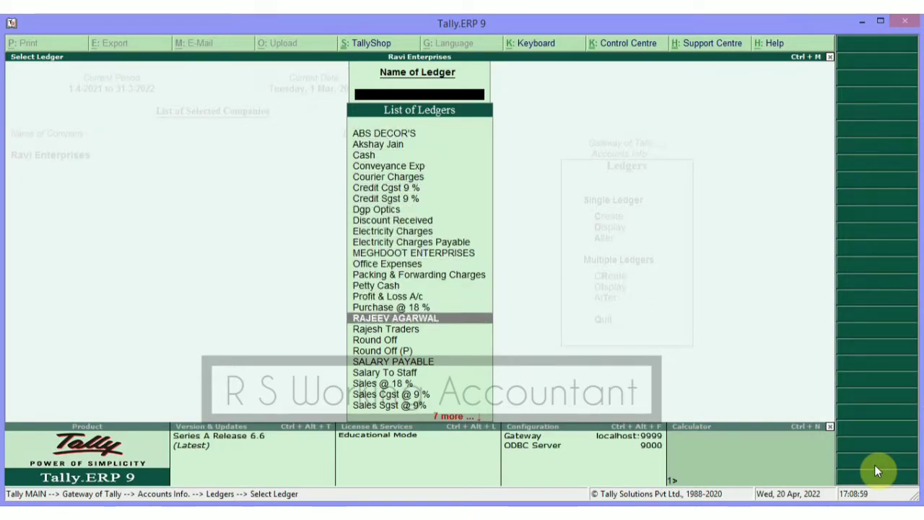
pyautogui.press('Return')
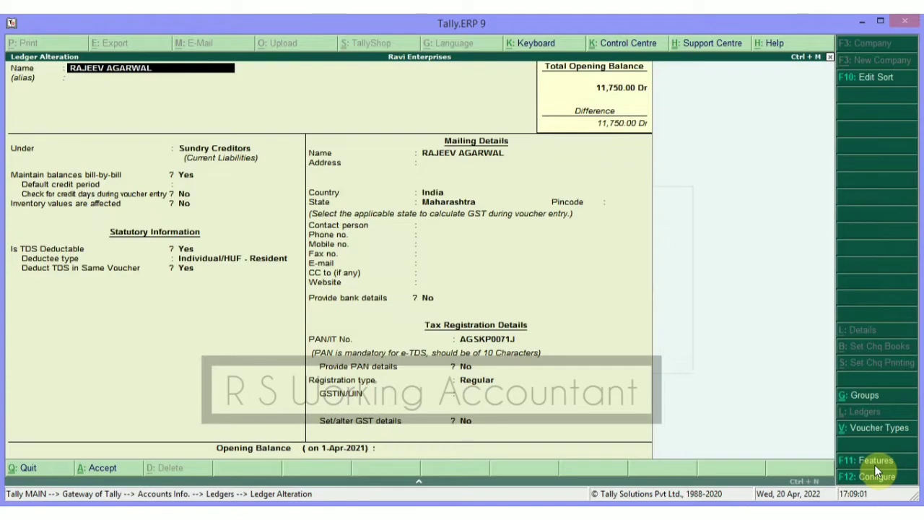
# Keep the ledger under Sundry Creditors with TDS deductable and set its deductee type to Company - Resident.
pyautogui.press('Return')
pyautogui.press('Return')
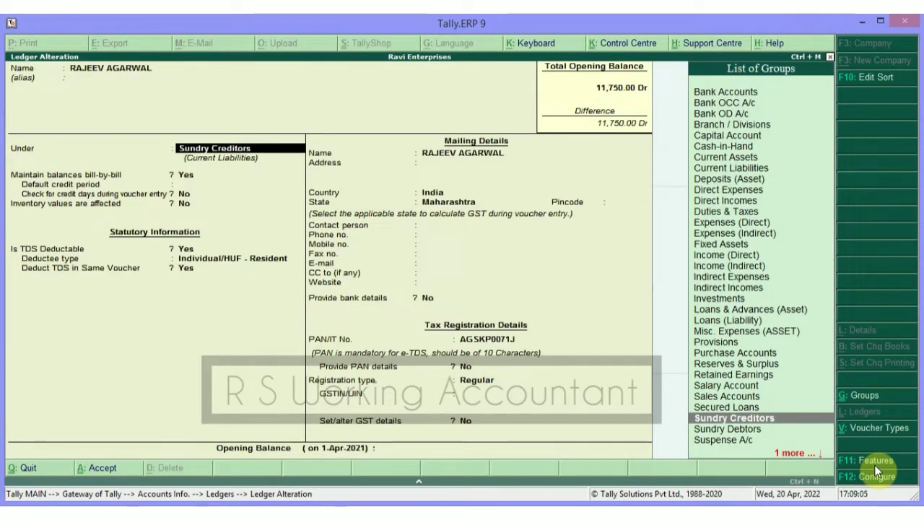
pyautogui.press('Return')
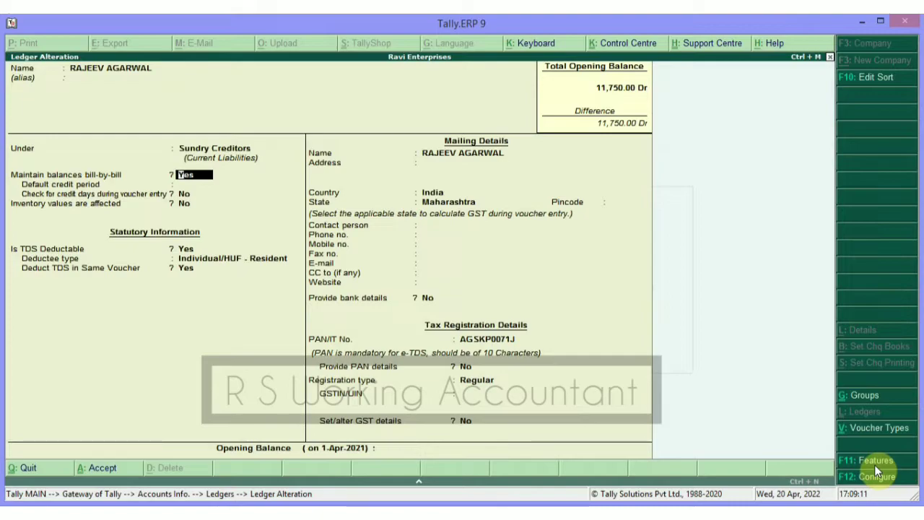
pyautogui.press('Return')
pyautogui.press('Return')
pyautogui.press('Return')
pyautogui.press('Return')
pyautogui.press('Return')
pyautogui.press('Up')
pyautogui.press('Up')
pyautogui.press('Up')
pyautogui.press('Up')
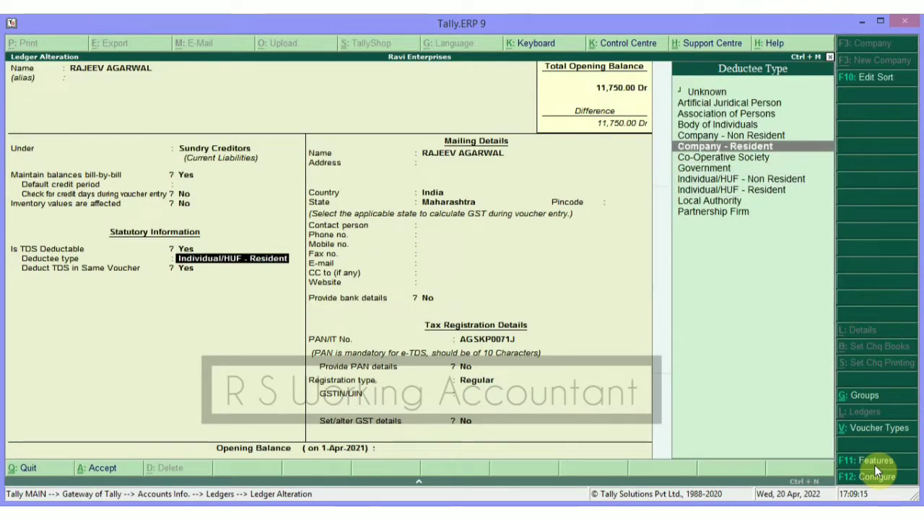
pyautogui.press('Return')
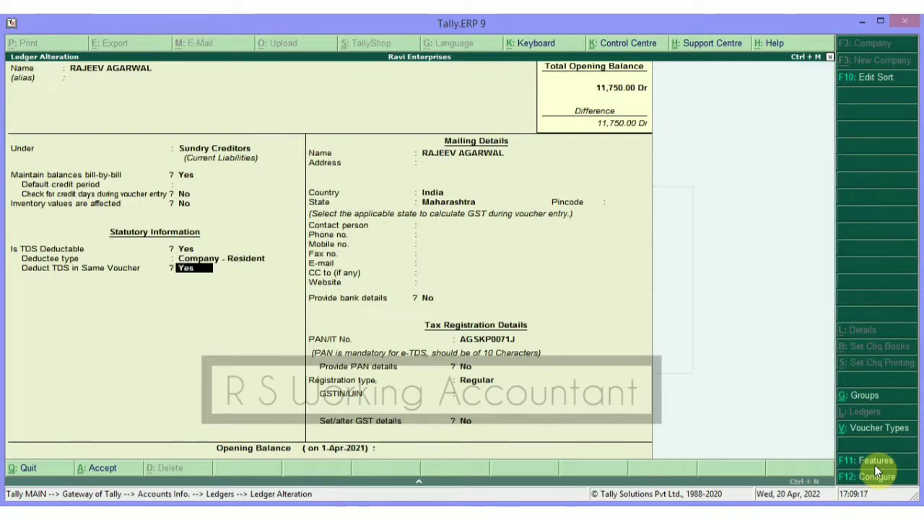
# Go back over the ledger's TDS deductable, deductee type and Deduct TDS in Same Voucher settings.
pyautogui.press('Return')
pyautogui.press('BackSpace')
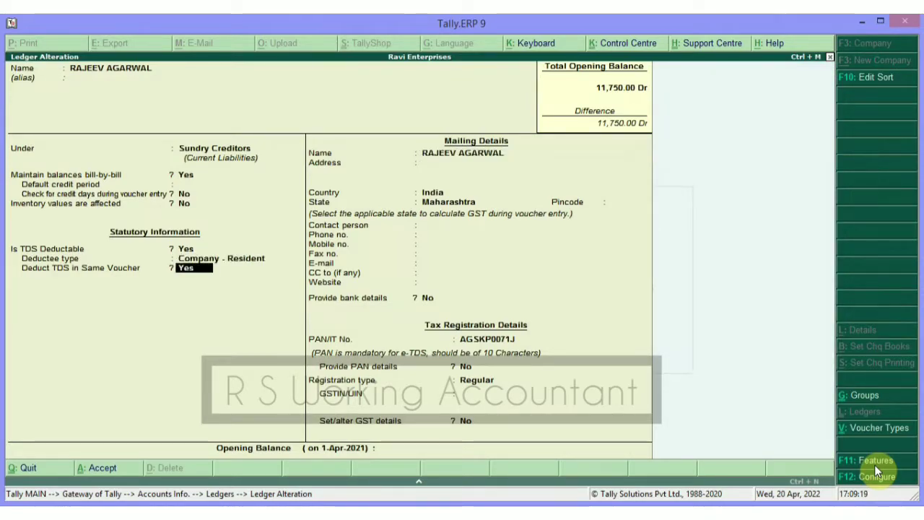
pyautogui.press('BackSpace')
pyautogui.press('BackSpace')
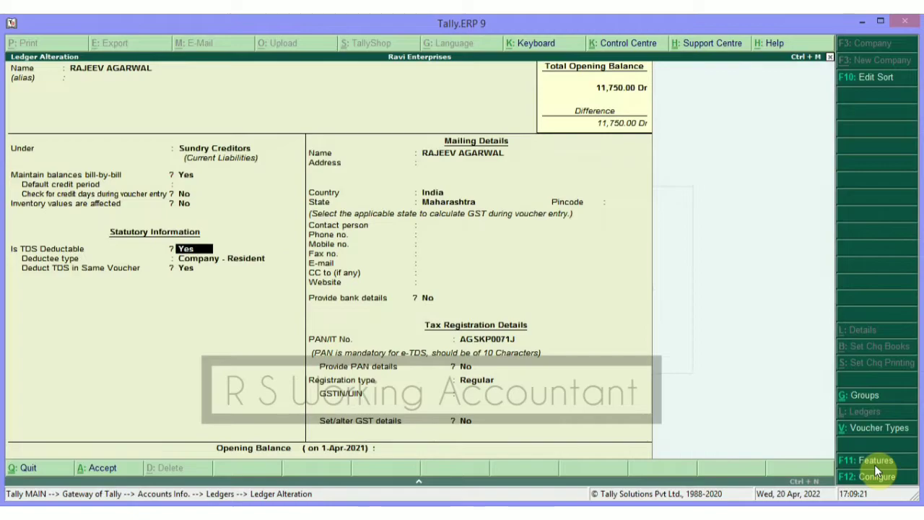
pyautogui.press('Return')
pyautogui.press('Return')
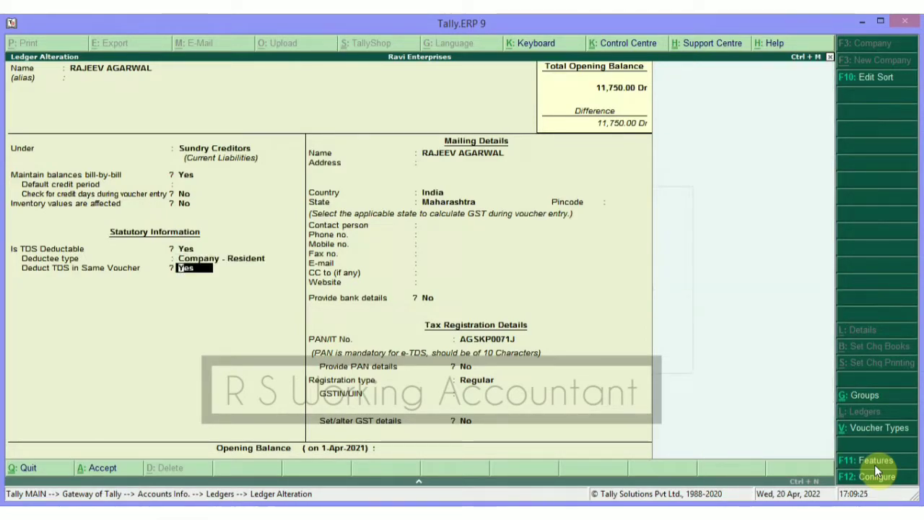
# Keep Deduct TDS in Same Voucher as Yes, the existing mailing and PAN details, and the Regular registration type.
pyautogui.press('Return')
pyautogui.press('Return')
pyautogui.press('Return')
pyautogui.press('Return')
pyautogui.press('Return')
pyautogui.press('Return')
pyautogui.press('Return')
pyautogui.press('Return')
pyautogui.press('Return')
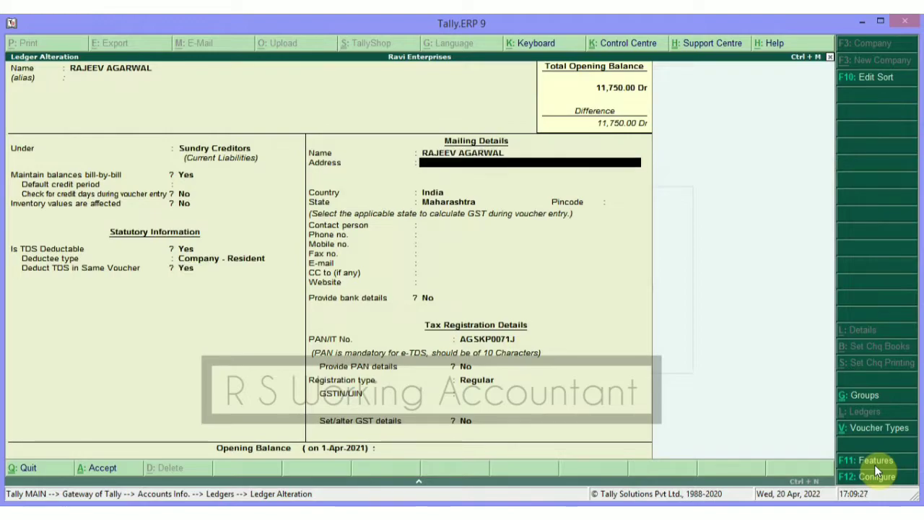
pyautogui.press('Return')
pyautogui.press('Return')
pyautogui.press('Return')
pyautogui.press('Return')
pyautogui.press('Return')
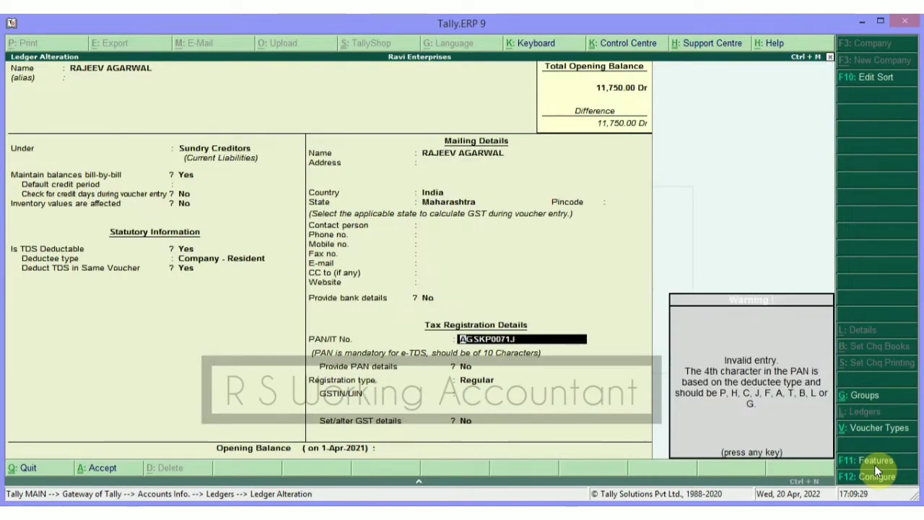
pyautogui.press('Return')
pyautogui.press('Return')
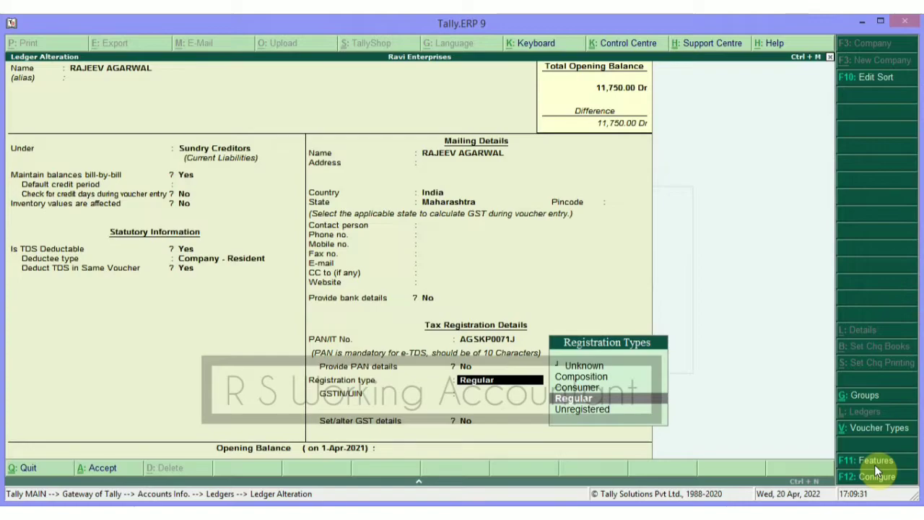
pyautogui.press('Return')
pyautogui.press('Return')
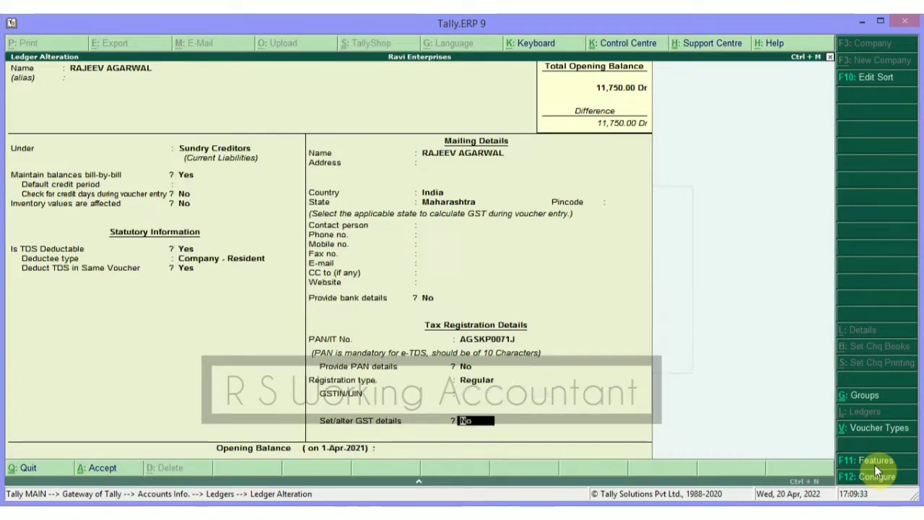
# Set Set/alter GST details to Yes, accept the GST details with Regular registration and party type Not Applicable, and save the ledger.
pyautogui.press('y')
pyautogui.press('Return')
pyautogui.press('Escape')
pyautogui.press('y')
pyautogui.press('Return')
pyautogui.press('Return')
pyautogui.press('Return')
pyautogui.press('Return')
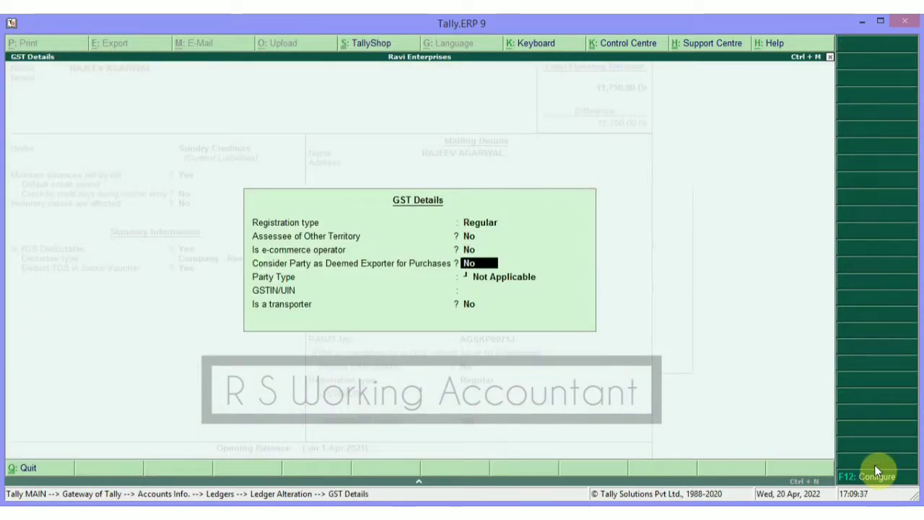
pyautogui.press('Return')
pyautogui.press('Return')
pyautogui.press('Return')
pyautogui.press('Return')
pyautogui.press('Return')
pyautogui.press('Return')
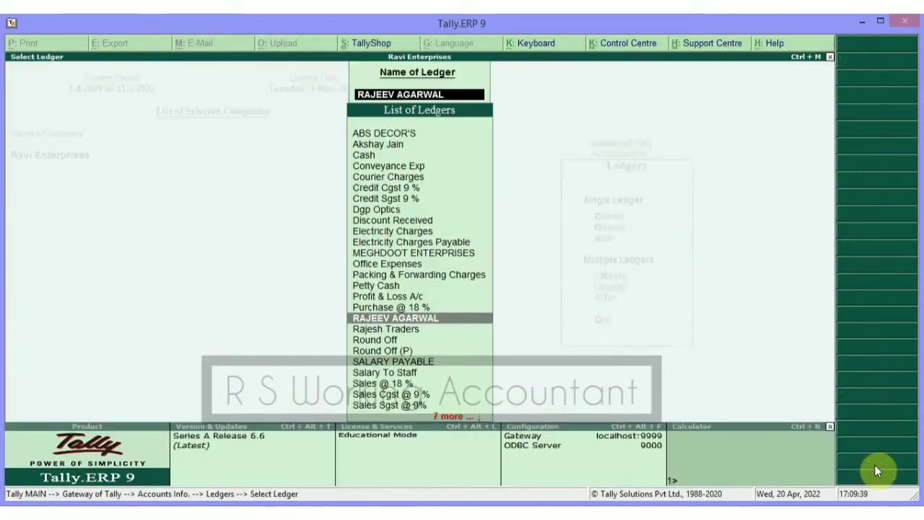
# Leave ledger alteration and return to the Gateway of Tally.
pyautogui.press('Return')
pyautogui.press('Escape')
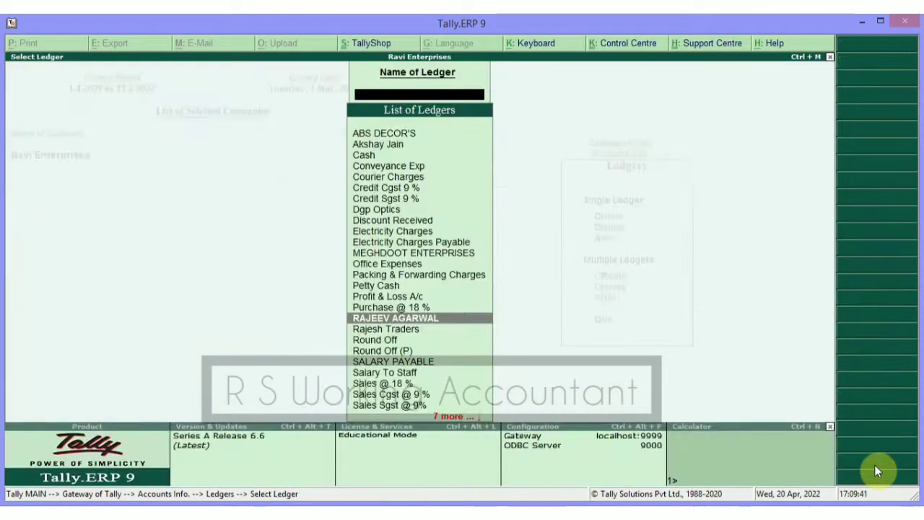
pyautogui.press('Escape')
pyautogui.press('Escape')
pyautogui.press('Escape')
pyautogui.press('Escape')
pyautogui.press('Escape')
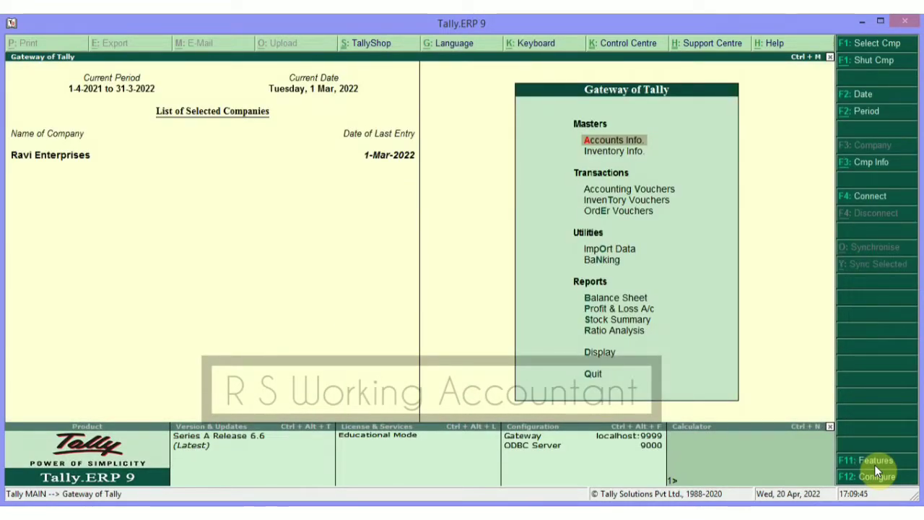
pyautogui.press('a')
pyautogui.press('l')
pyautogui.press('a')
pyautogui.press('Escape')
pyautogui.press('Escape')
pyautogui.press('Escape')
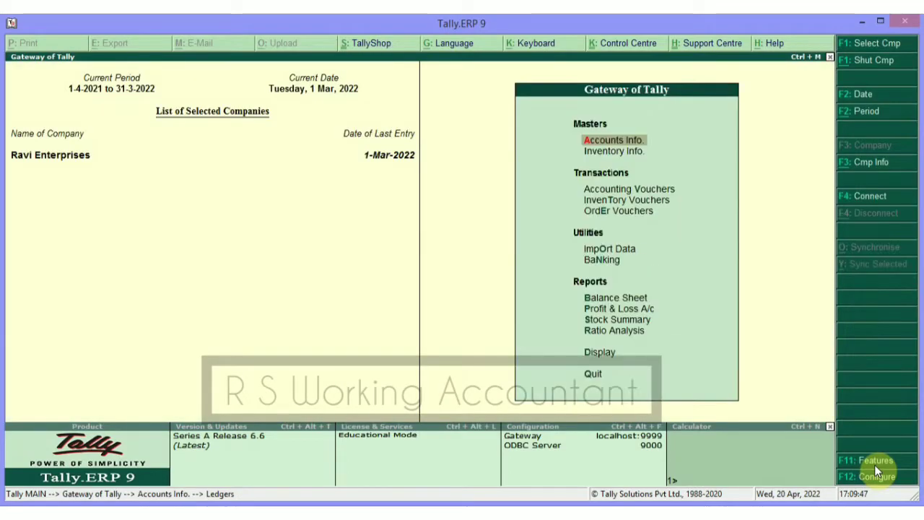
# Examine the blank single-ledger creation form and quit it without creating a ledger.
pyautogui.press('a')
pyautogui.press('l')
pyautogui.press('c')
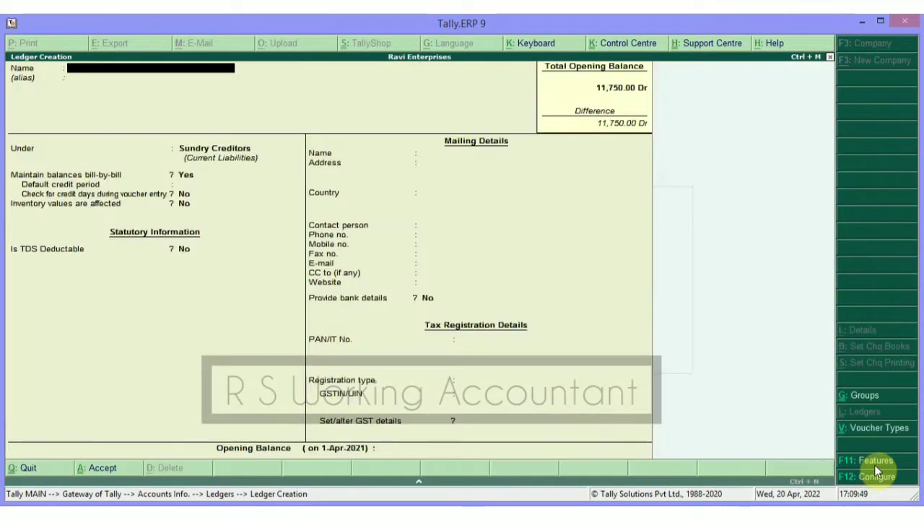
pyautogui.press('Escape')
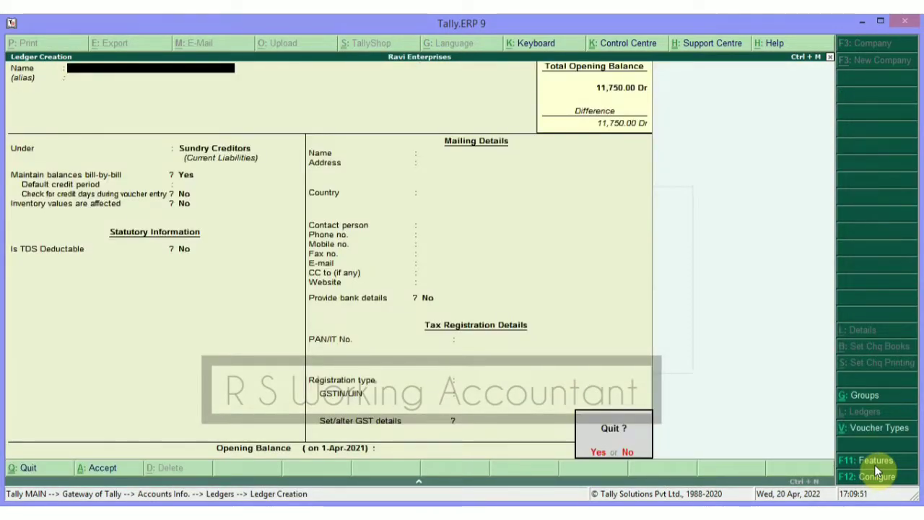
pyautogui.press('Return')
pyautogui.press('Escape')
pyautogui.press('Escape')
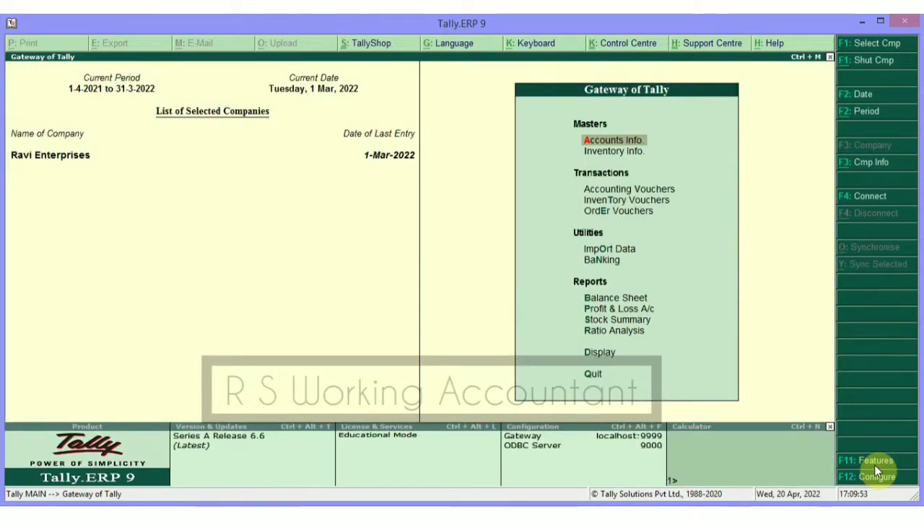
pyautogui.press('a')
pyautogui.press('Down')
pyautogui.press('Return')
pyautogui.press('Escape')
pyautogui.press('Escape')
pyautogui.press('Escape')
pyautogui.press('Escape')
pyautogui.press('Down')
pyautogui.press('Down')
pyautogui.press('Up')
pyautogui.press('Up')
# Start a new single ledger, enter the creditor's name, and keep it under Sundry Creditors with bill-by-bill balances.
pyautogui.press('Return')
pyautogui.press('Down')
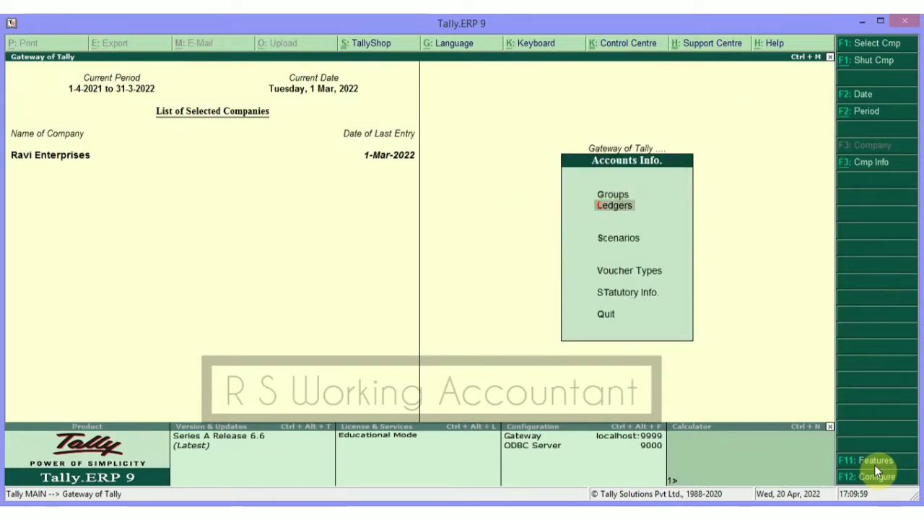
pyautogui.press('Return')
pyautogui.press('Return')
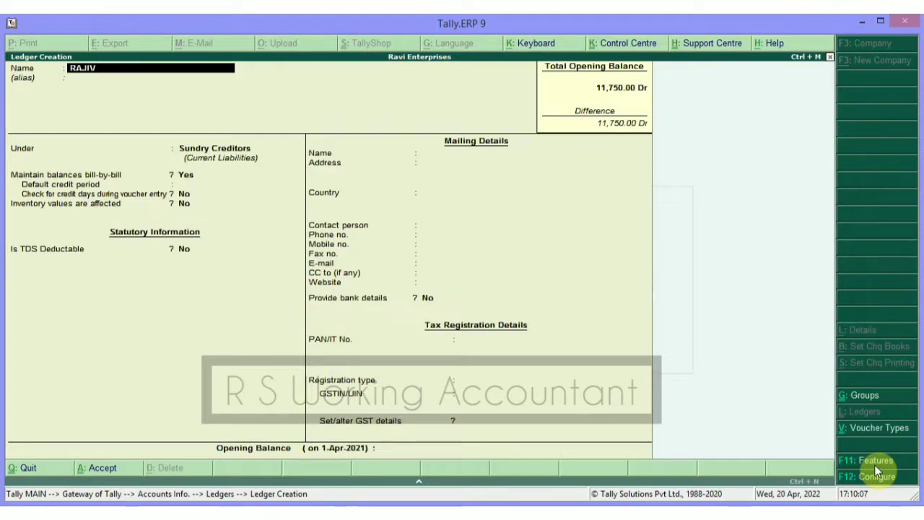
pyautogui.write('AG')
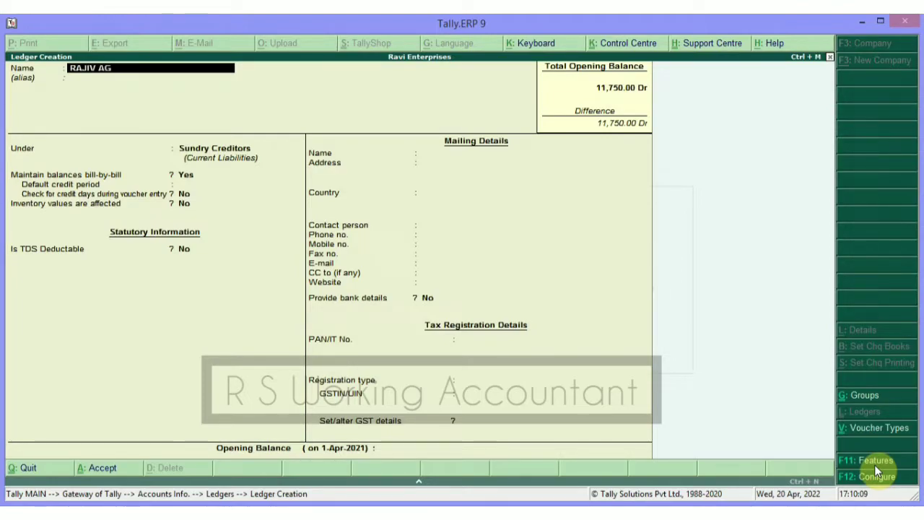
pyautogui.press('Return')
pyautogui.press('Return')
pyautogui.press('Return')
pyautogui.press('Return')
pyautogui.press('Return')
pyautogui.press('Return')
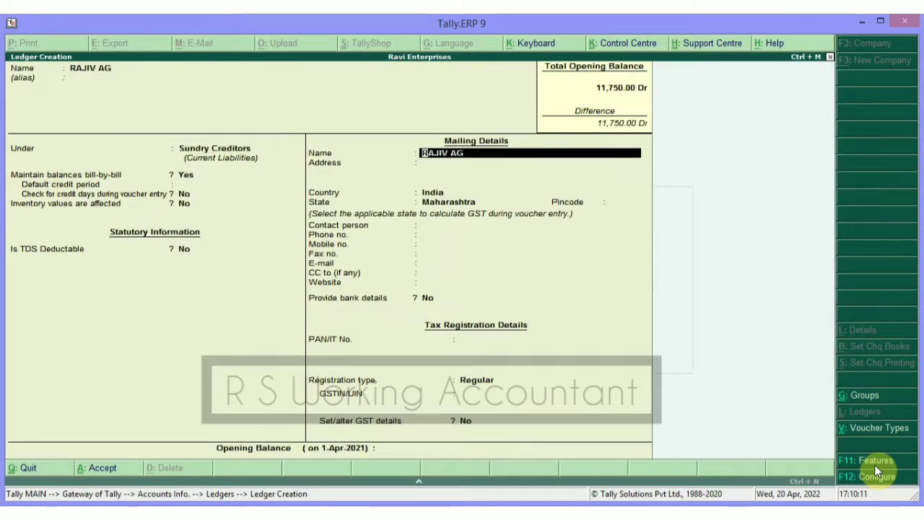
# Go back to the new ledger's statutory information and set Is TDS Deductable to Yes.
pyautogui.press('BackSpace')
pyautogui.press('BackSpace')
pyautogui.press('Return')
pyautogui.press('Return')
pyautogui.press('BackSpace')
pyautogui.write('Y')
pyautogui.press('Return')
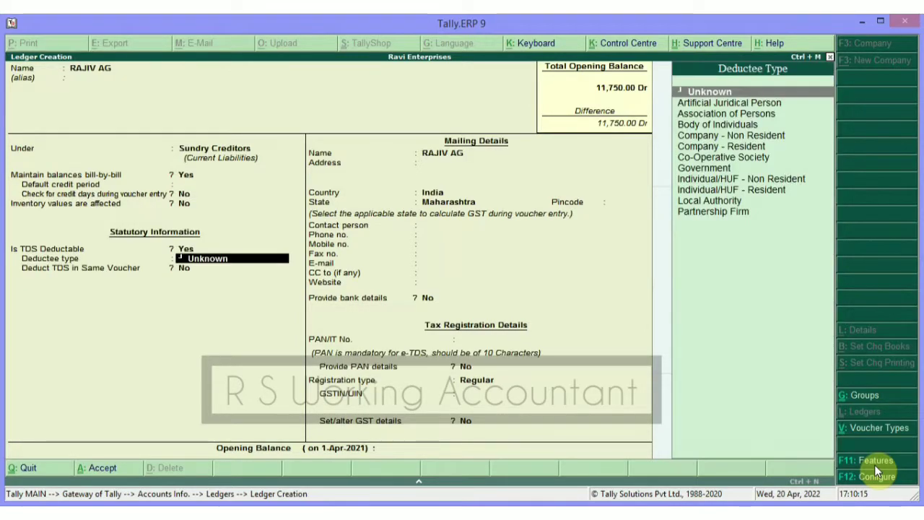
# Choose Company - Resident as the deductee type and set Deduct TDS in Same Voucher to Yes.
pyautogui.press('Down')
pyautogui.press('Down')
pyautogui.press('Down')
pyautogui.press('Down')
pyautogui.press('Down')
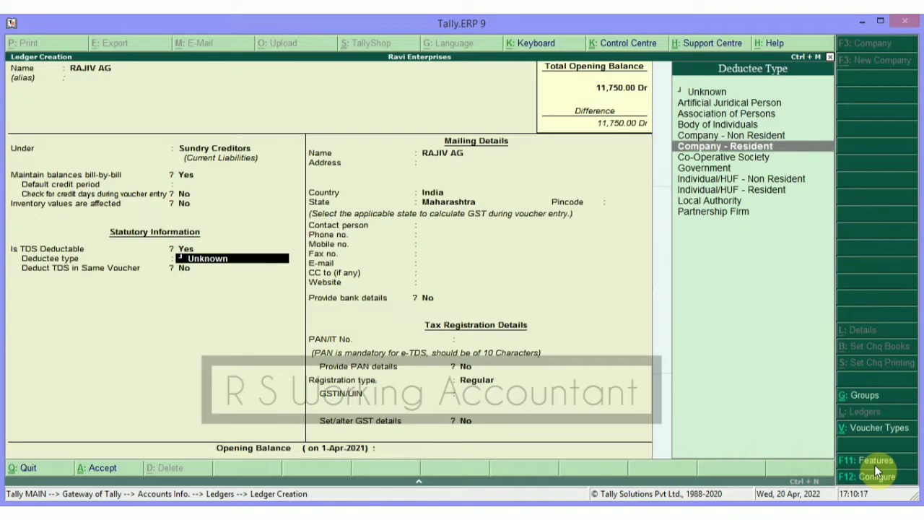
pyautogui.press('Return')
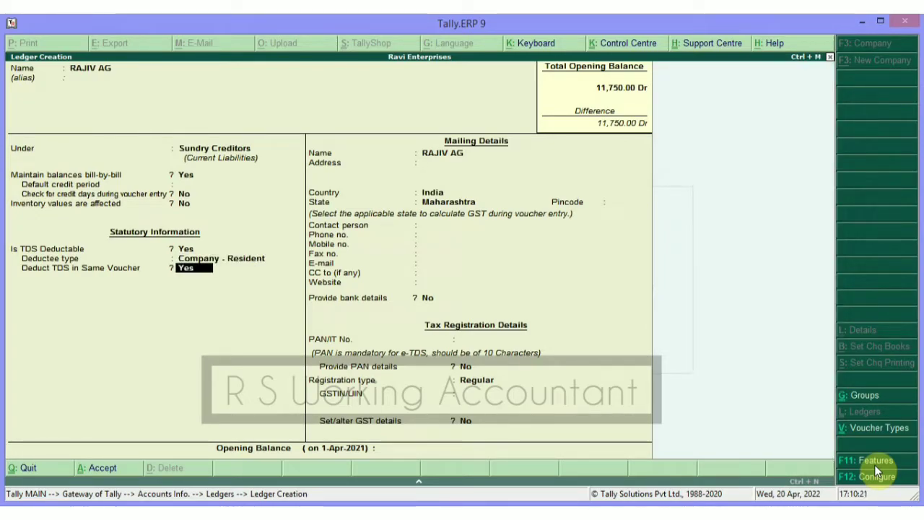
pyautogui.press('Return')
# Keep India and Maharashtra in the mailing details, save the creditor ledger, and return to the Gateway of Tally.
pyautogui.press('Return')
pyautogui.press('Return')
pyautogui.press('Return')
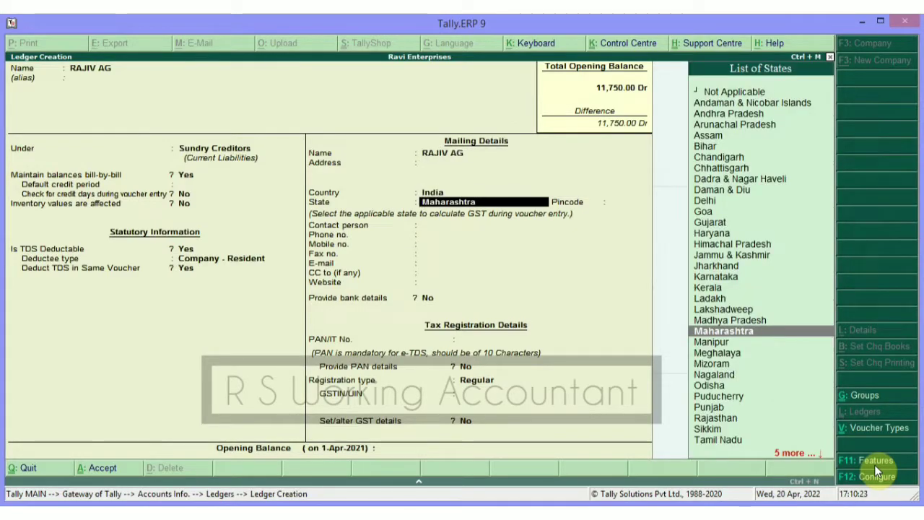
pyautogui.hotkey('ctrl', 'a')
pyautogui.press('Escape')
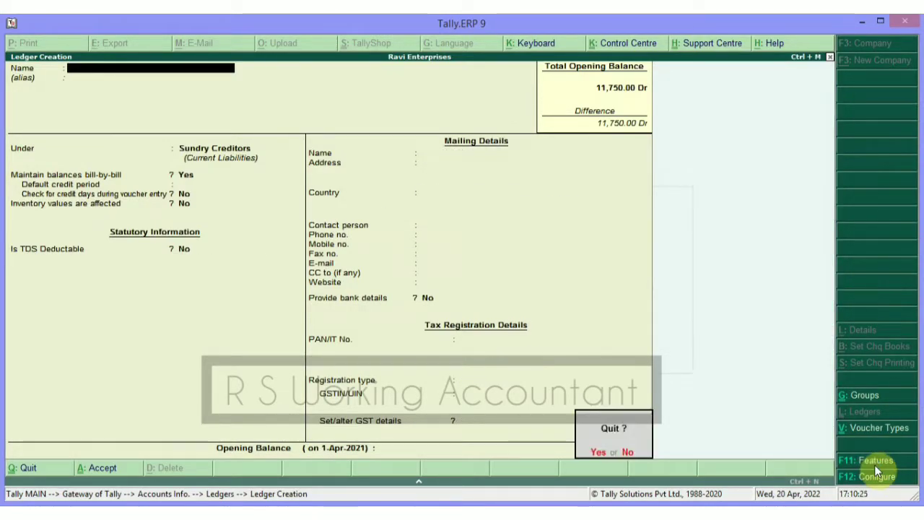
pyautogui.press('y')
pyautogui.press('Escape')
pyautogui.press('Escape')
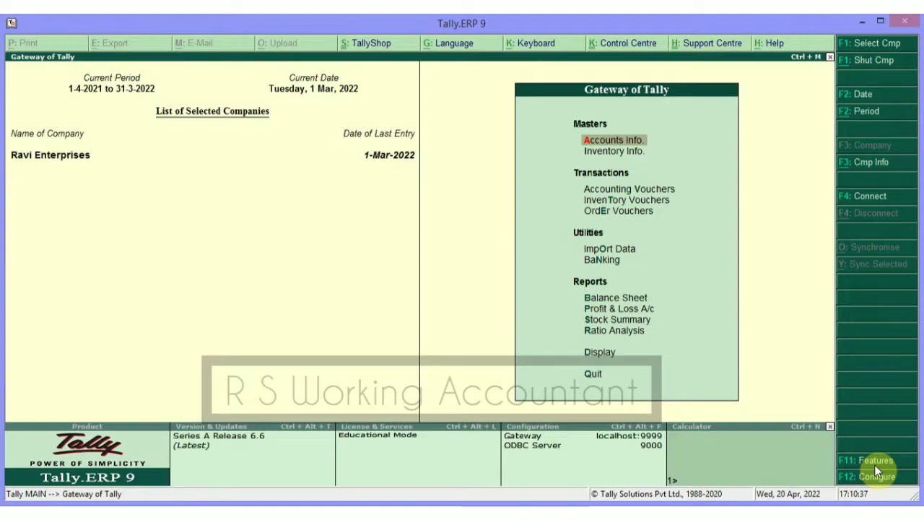
# Open the STORE RENT EXPENSES ledger for alteration and keep it under Indirect Expenses.
pyautogui.write('alaRENT')
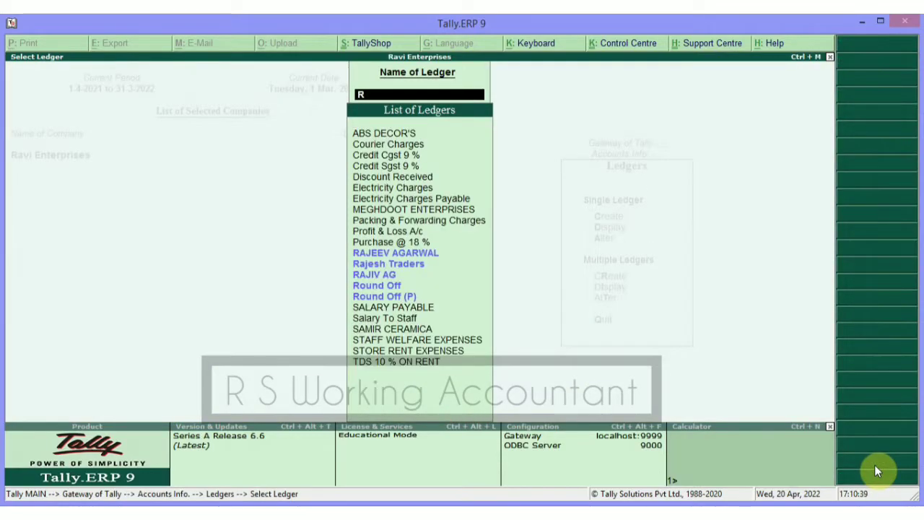
pyautogui.press('Down')
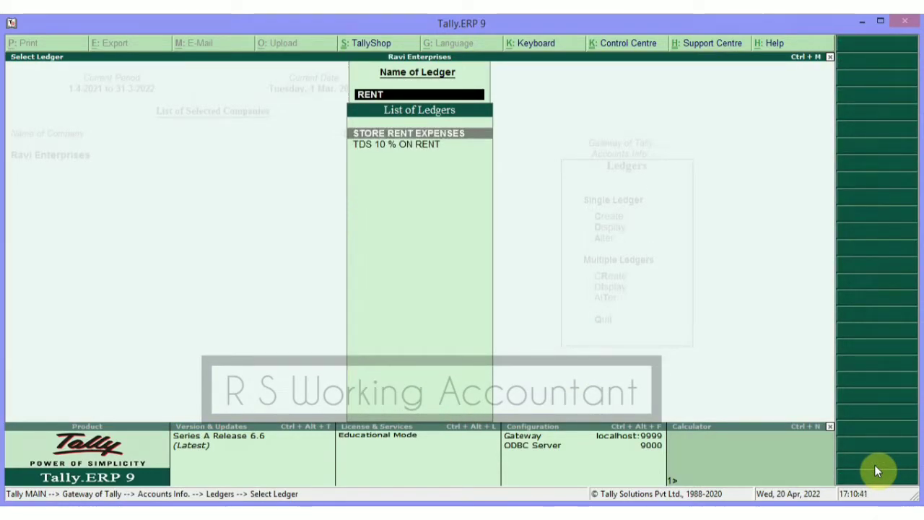
pyautogui.press('Return')
pyautogui.press('Return')
pyautogui.press('Return')
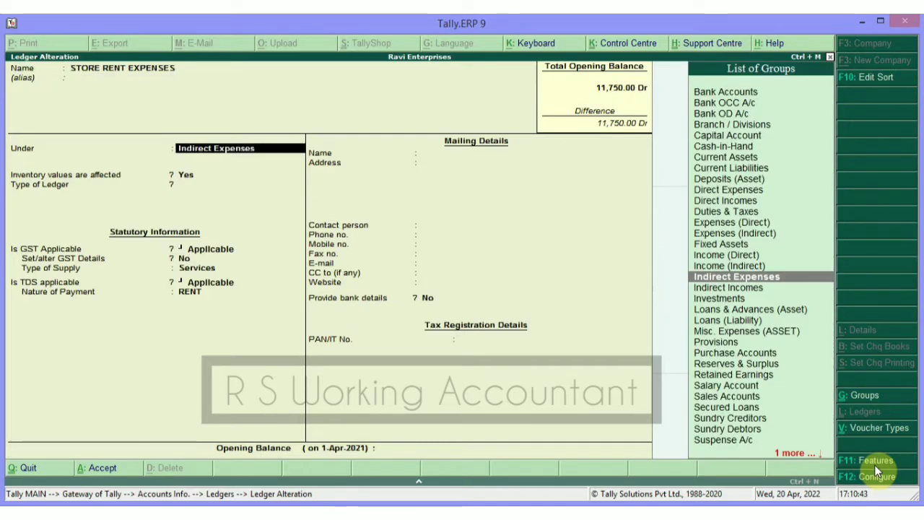
pyautogui.press('Return')
# Keep GST as Applicable for the rent ledger, set Set/alter GST Details to Yes, and open the GST details.
pyautogui.press('Return')
pyautogui.press('Return')
pyautogui.press('Return')
pyautogui.press('y')
pyautogui.press('Return')
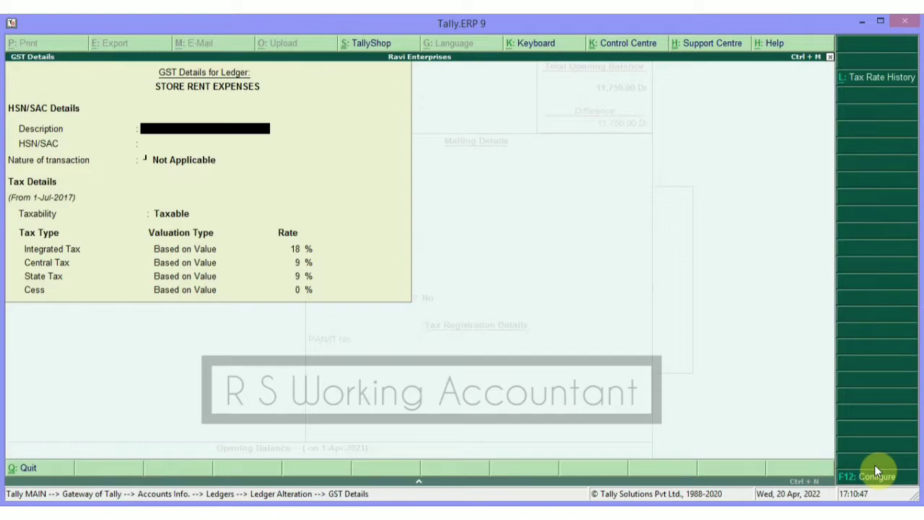
# Keep the GST details as Taxable with Integrated Tax 18 % and Central and State Tax 9 % each, and accept them.
pyautogui.press('Return')
pyautogui.press('Return')
pyautogui.press('Return')
pyautogui.press('Return')
pyautogui.press('Return')
pyautogui.press('Return')
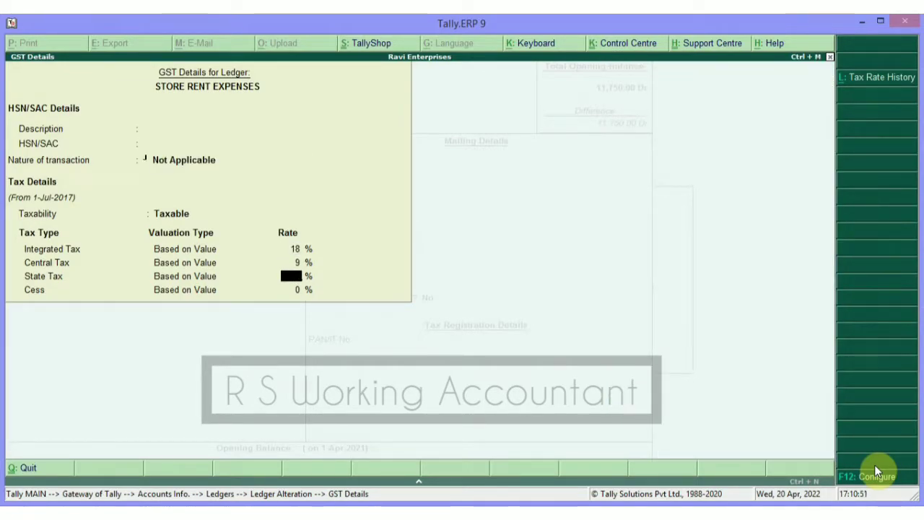
pyautogui.press('Return')
pyautogui.press('Return')
pyautogui.press('Return')
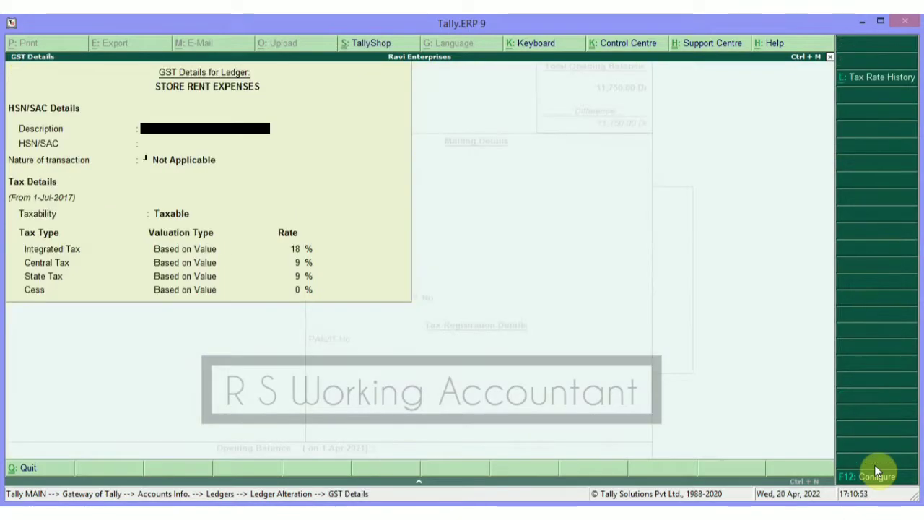
pyautogui.hotkey('ctrl', 'a')
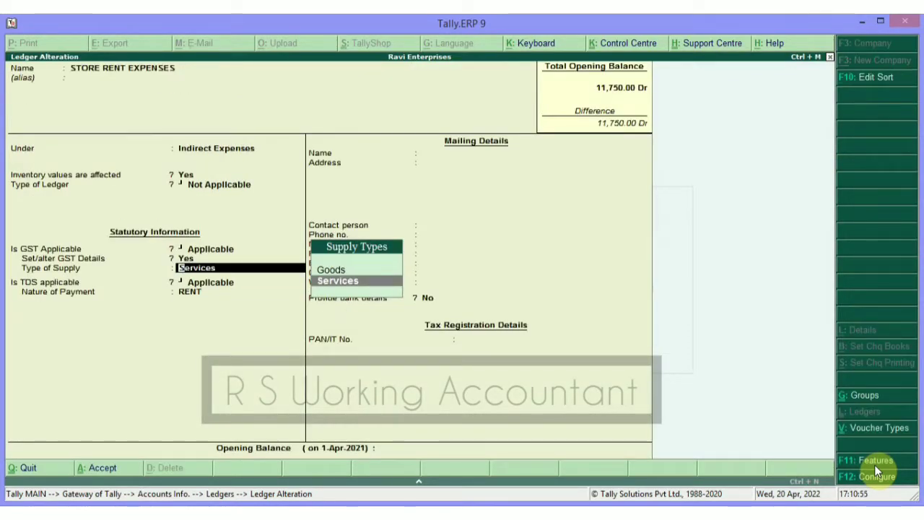
# Keep the supply type Services and TDS Applicable with RENT as the nature of payment, and save the ledger.
pyautogui.press('Return')
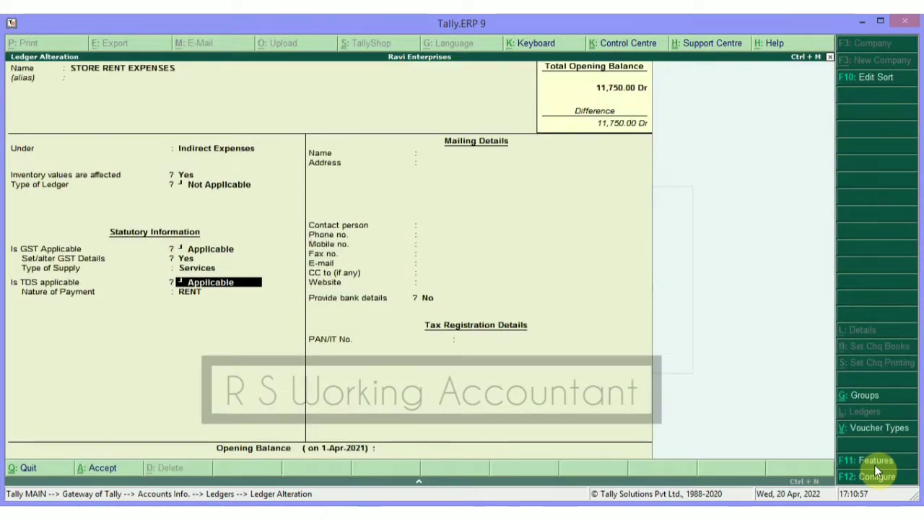
pyautogui.press('Return')
pyautogui.press('Return')
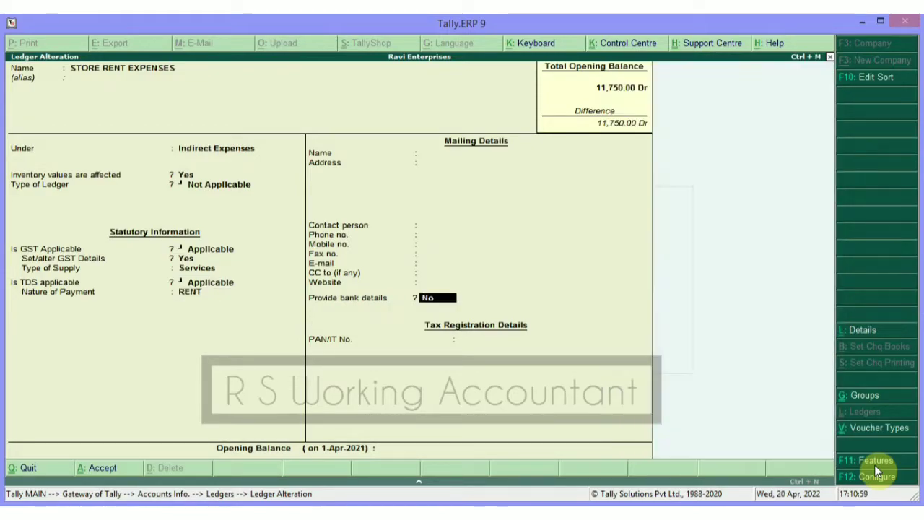
pyautogui.press('Return')
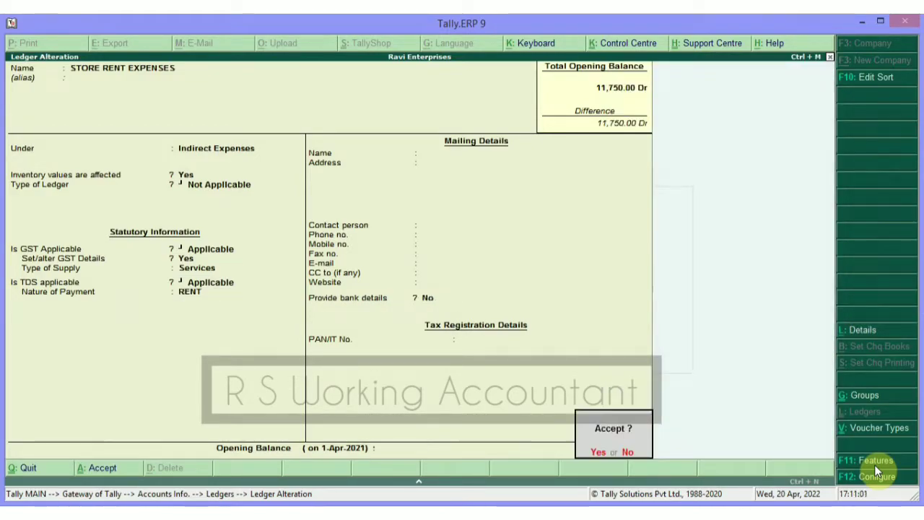
pyautogui.press('Return')
# Open the TDS 10 % ON RENT ledger for alteration, keeping it under Duties & Taxes with TDS as the duty type.
pyautogui.press('BackSpace')
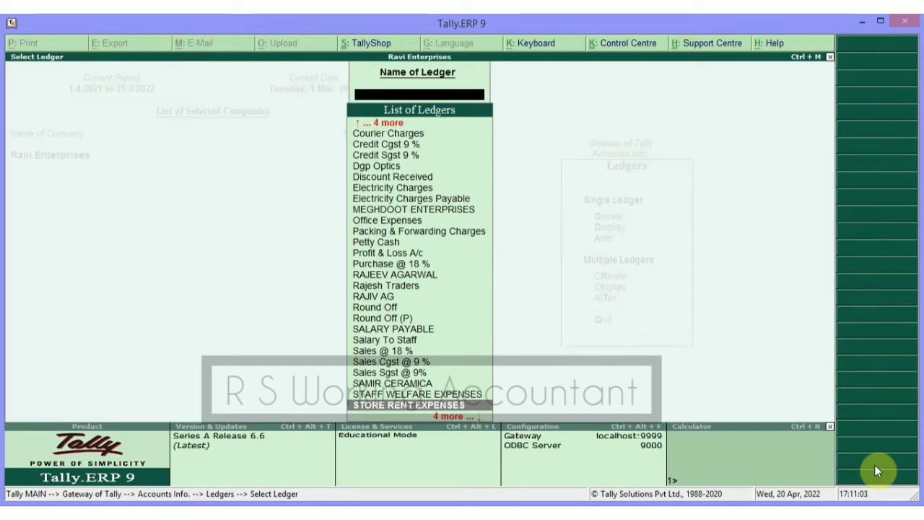
pyautogui.write('TDS')
pyautogui.press('Return')
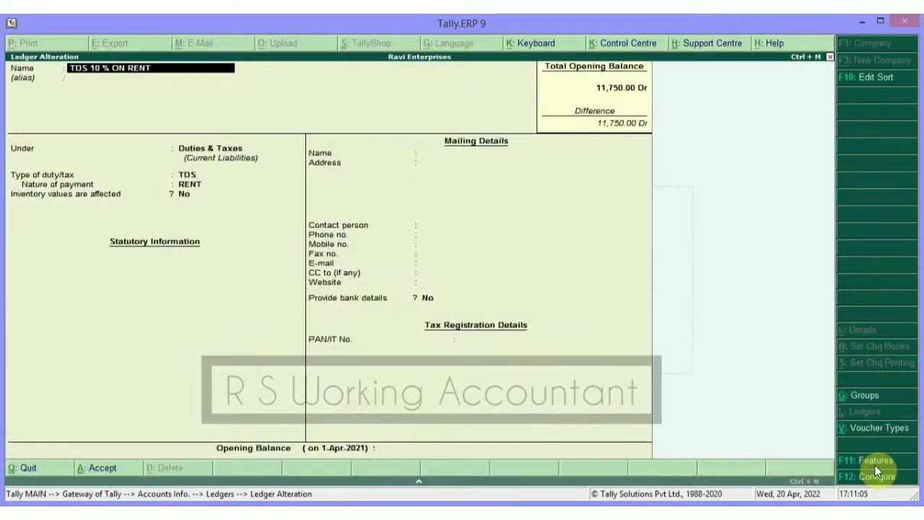
pyautogui.press('Return')
pyautogui.press('Return')
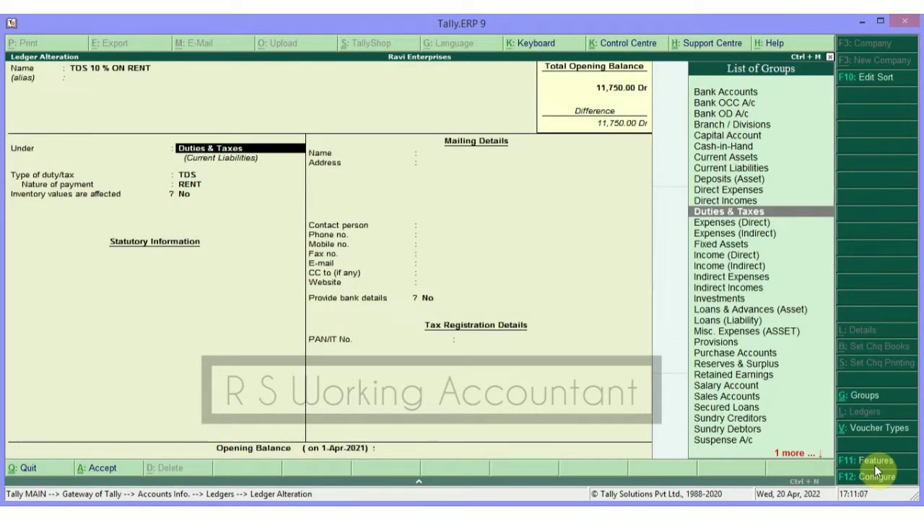
pyautogui.press('Return')
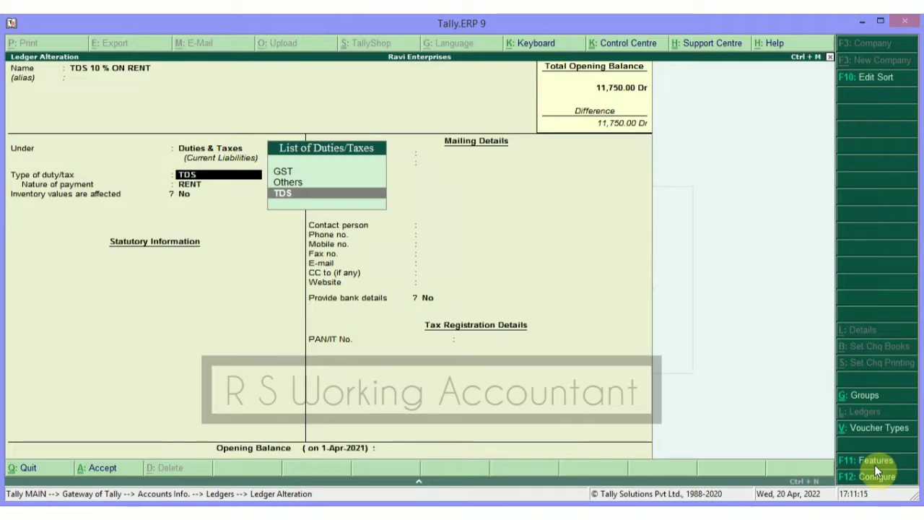
pyautogui.press('Return')
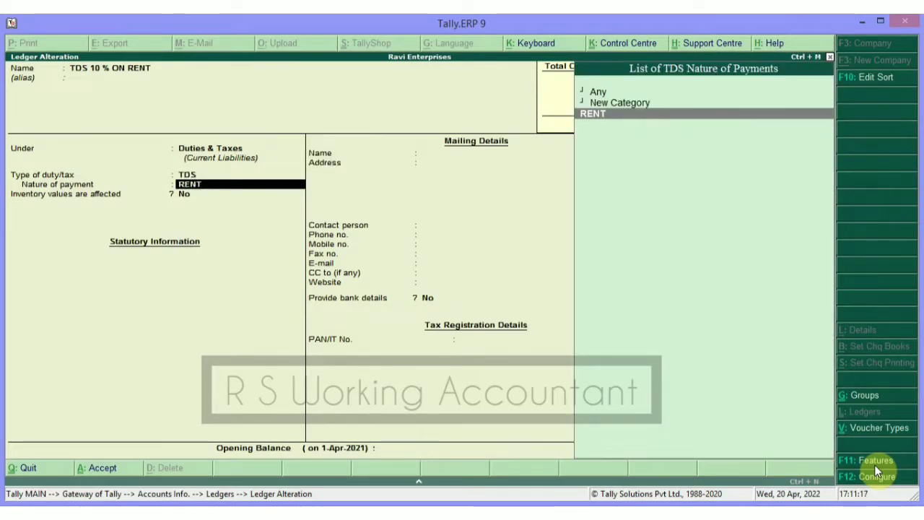
pyautogui.press('BackSpace')
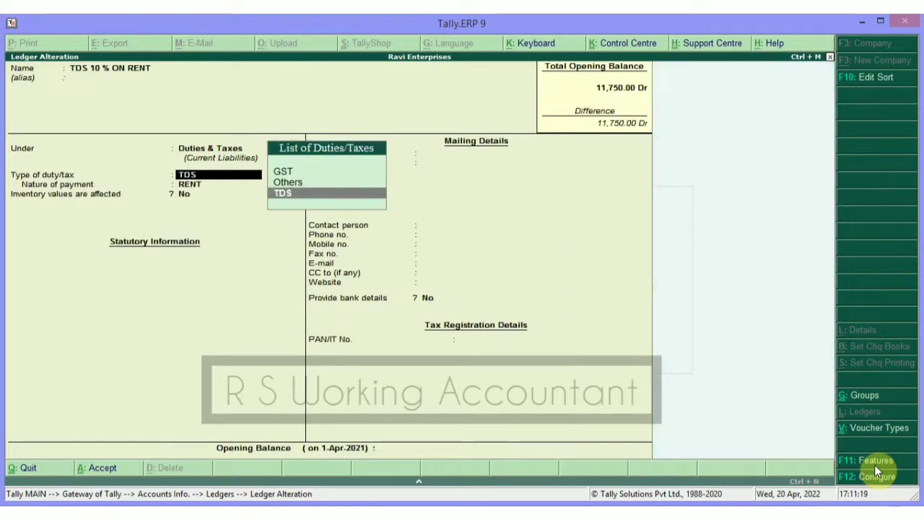
pyautogui.press('Return')
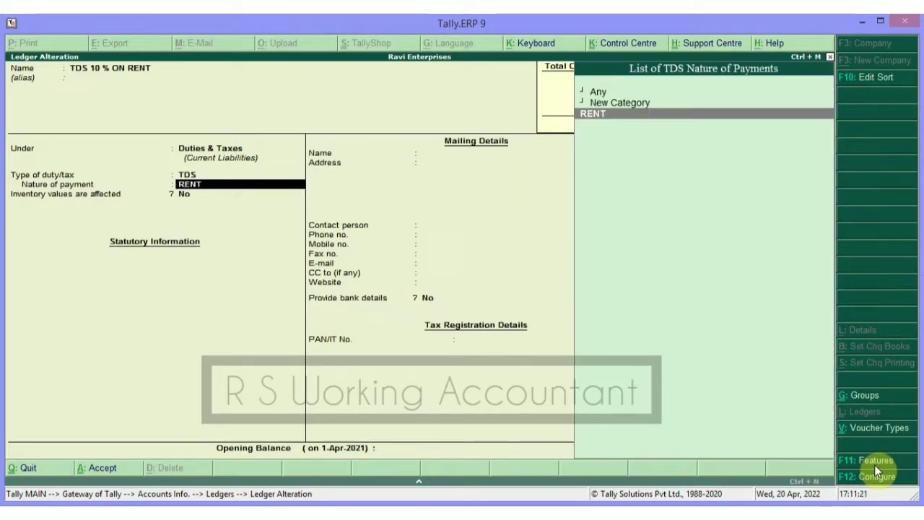
# Choose New Category as the nature of payment, examine its blank form, and restore RENT without creating a category.
pyautogui.press('Up')
pyautogui.press('Return')
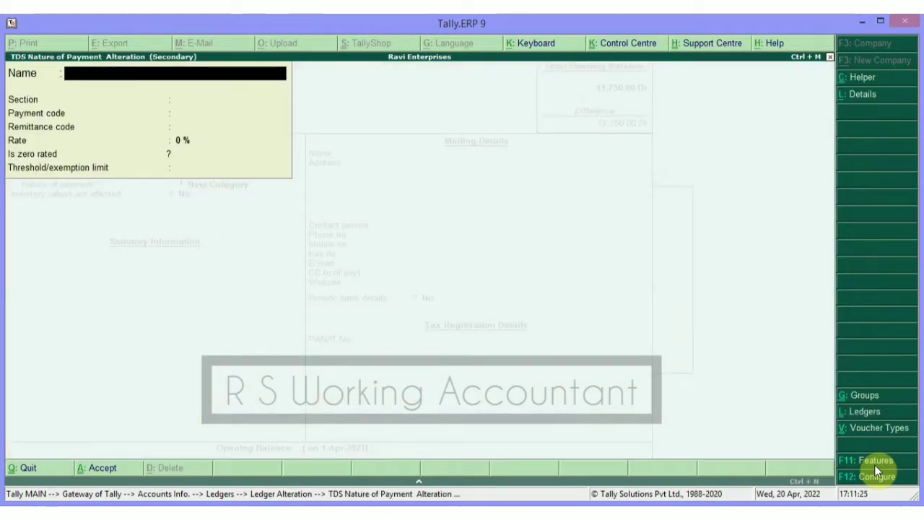
pyautogui.press('Escape')
pyautogui.press('y')
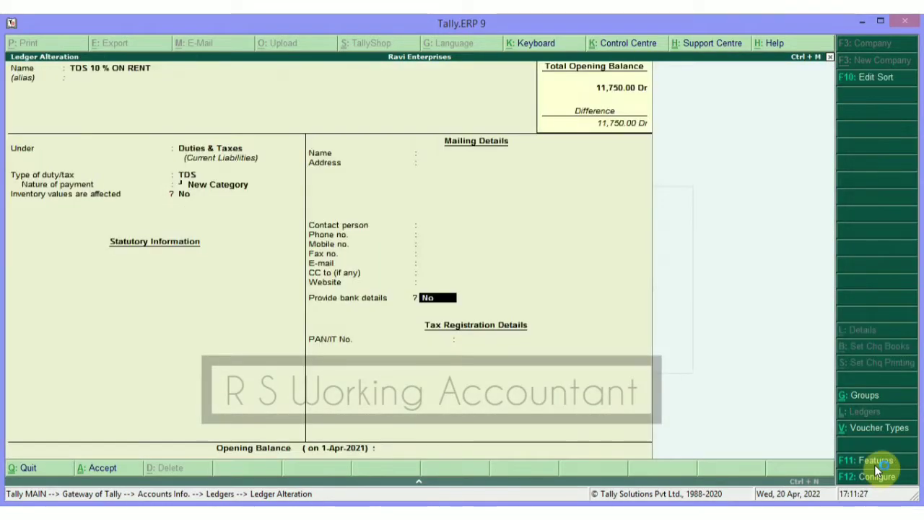
pyautogui.press('Down')
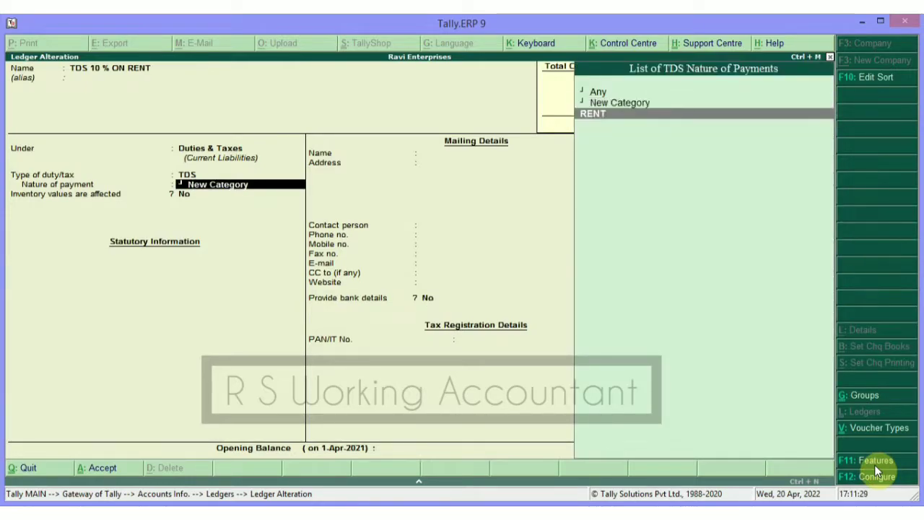
pyautogui.hotkey('ctrl', 'Return')
pyautogui.press('Escape')
pyautogui.press('y')
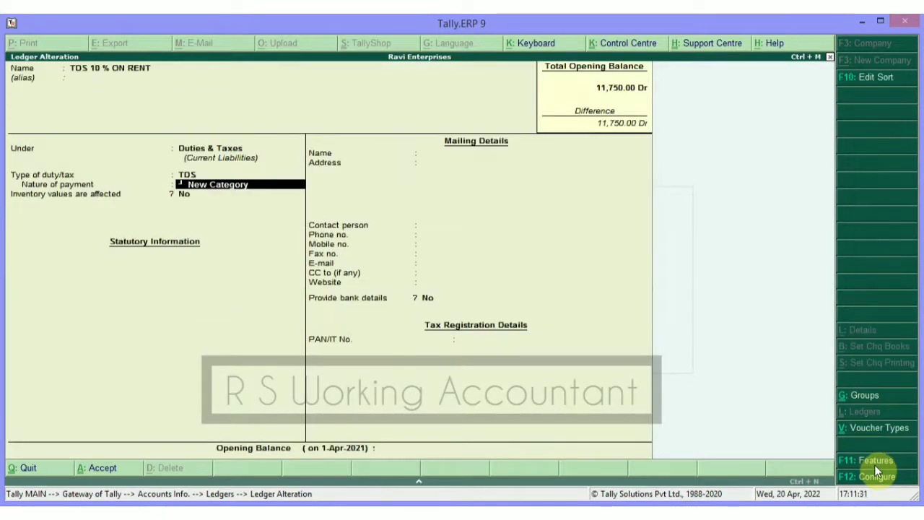
pyautogui.press('BackSpace')
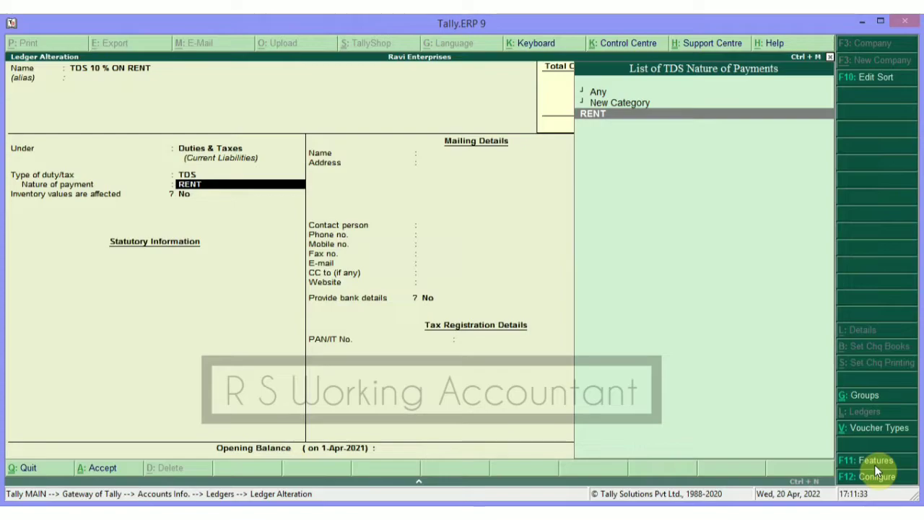
# Examine the RENT nature of payment's section, payment code, remittance code and rate, and quit without altering it.
pyautogui.hotkey('ctrl', 'Return')
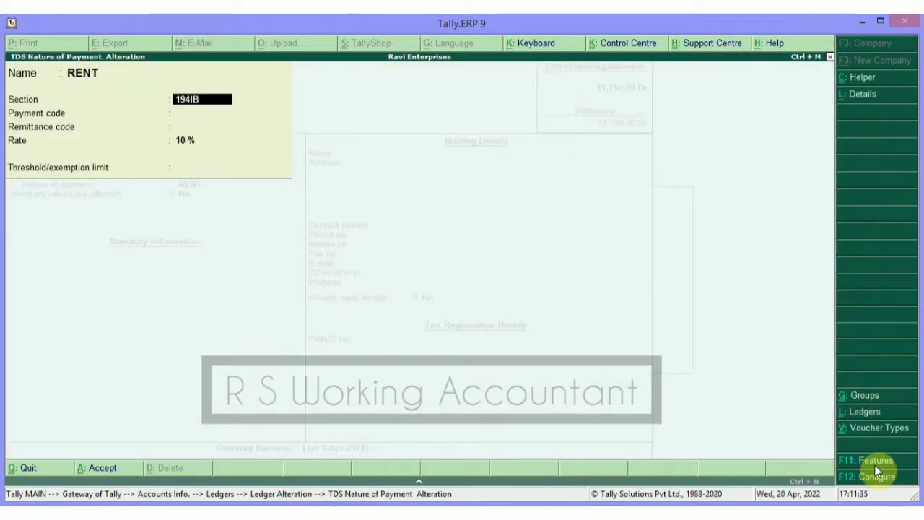
pyautogui.press('Return')
pyautogui.press('Return')
pyautogui.press('Return')
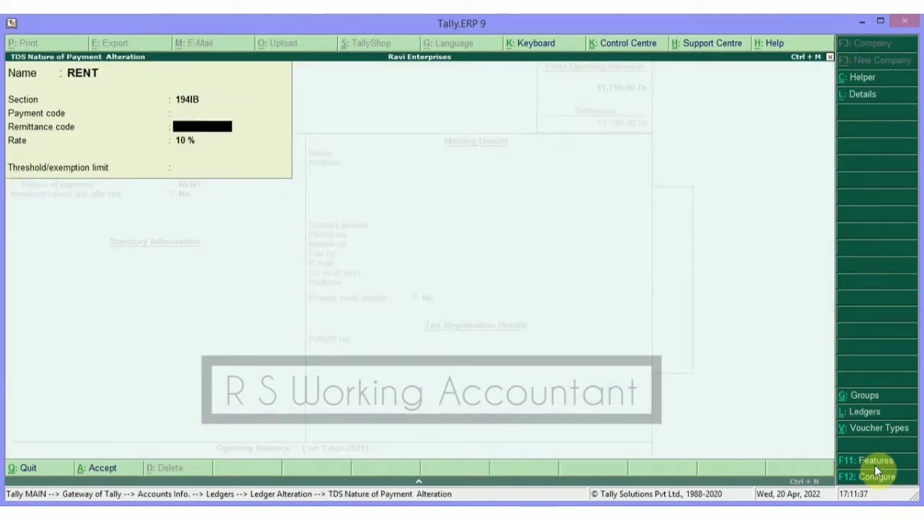
pyautogui.press('Escape')
pyautogui.press('y')
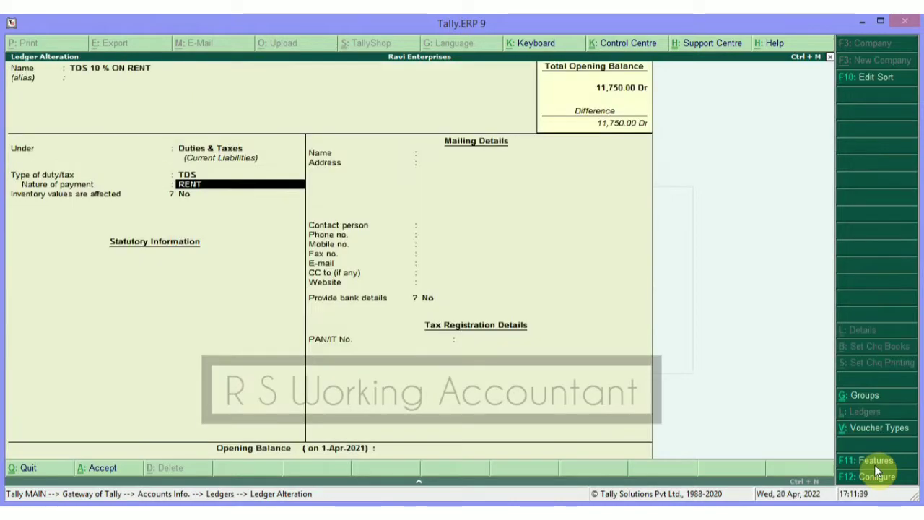
# Save the TDS 10 % ON RENT ledger with RENT as nature of payment and bank details set to No, and return to the Gateway.
pyautogui.press('Return')
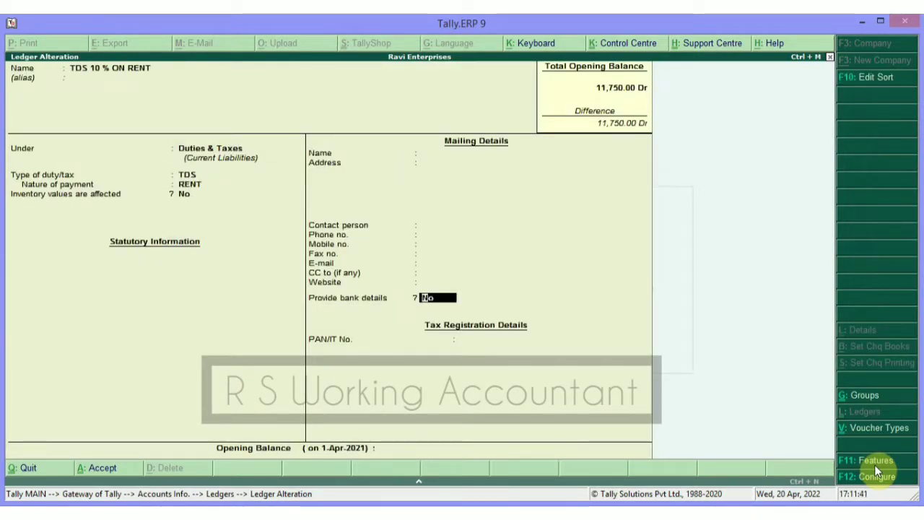
pyautogui.press('Return')
pyautogui.press('Return')
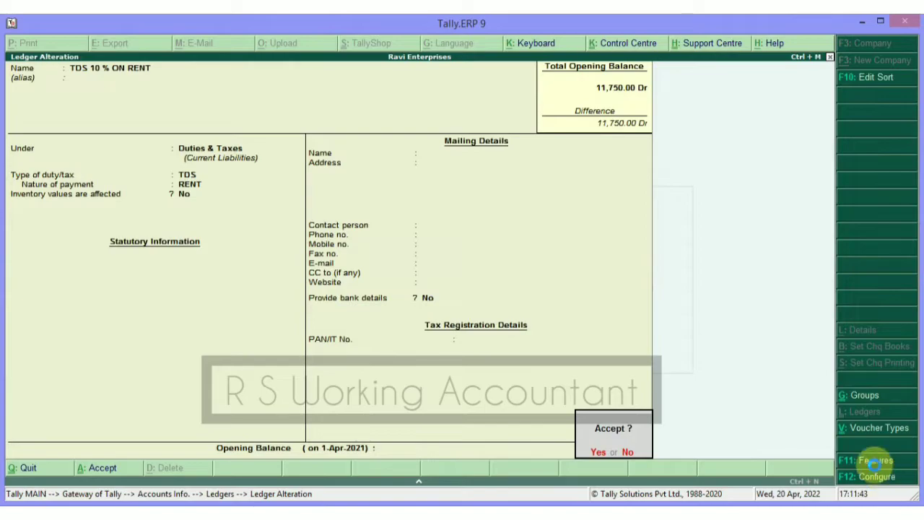
pyautogui.press('Return')
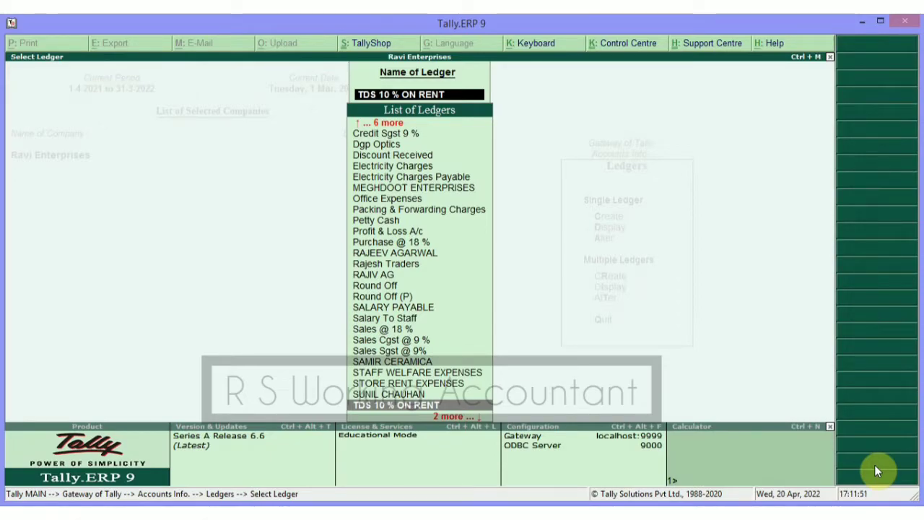
pyautogui.press('Escape')
pyautogui.press('Escape')
pyautogui.press('Escape')
pyautogui.press('Escape')
pyautogui.press('Escape')
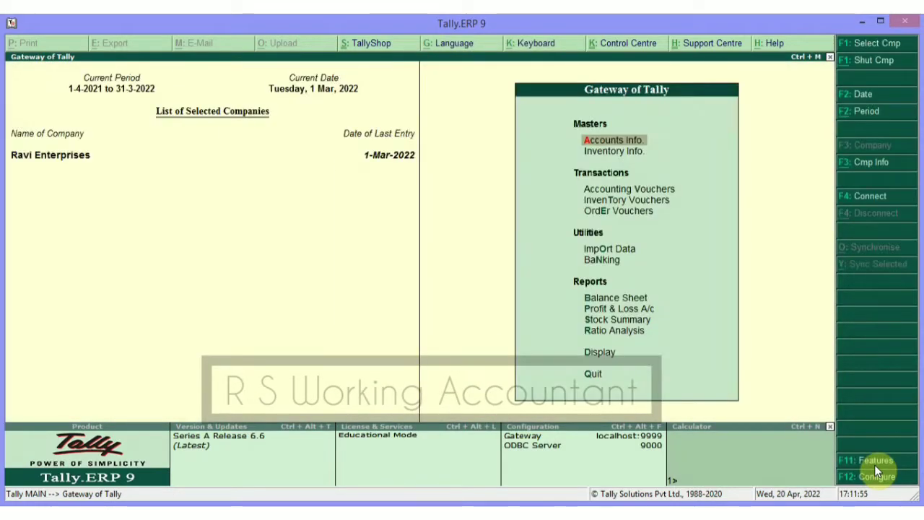
pyautogui.press('d')
pyautogui.press('a')
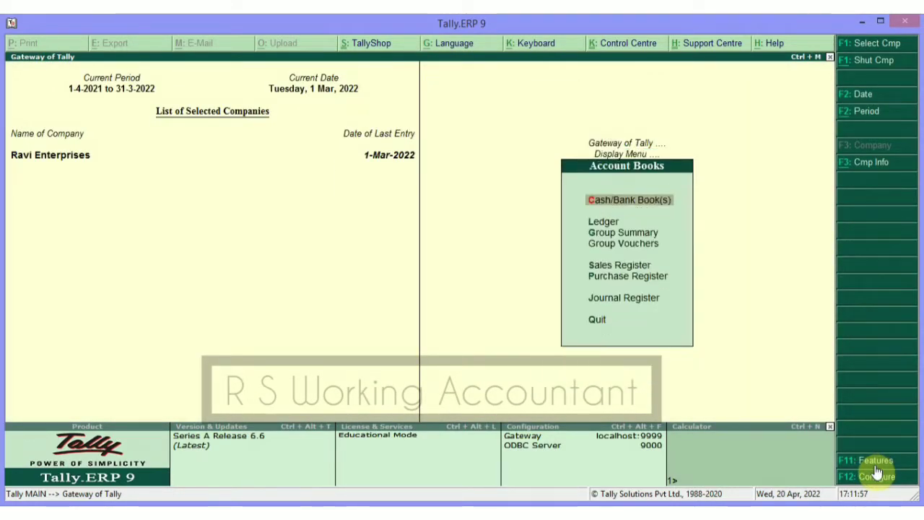
pyautogui.press('l')
pyautogui.press('Escape')
pyautogui.press('Escape')
pyautogui.press('Escape')
pyautogui.press('Escape')
pyautogui.press('Escape')
# Start a new purchase voucher and set its date to 1-Feb-2022.
pyautogui.press('v')
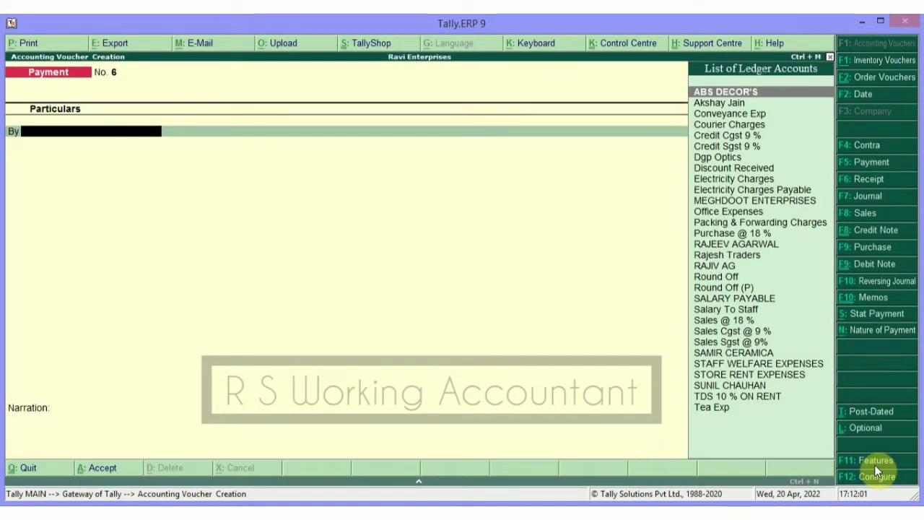
pyautogui.press('F9')
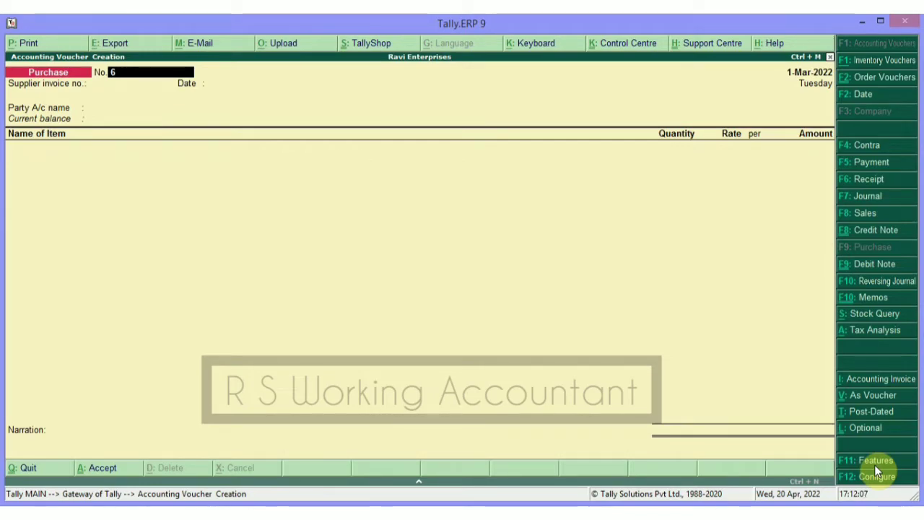
pyautogui.press('Return')
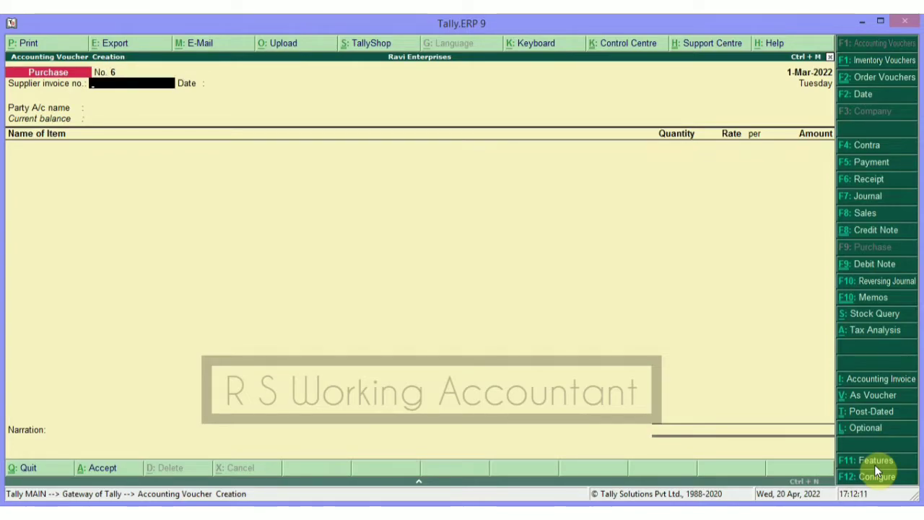
pyautogui.press('BackSpace')
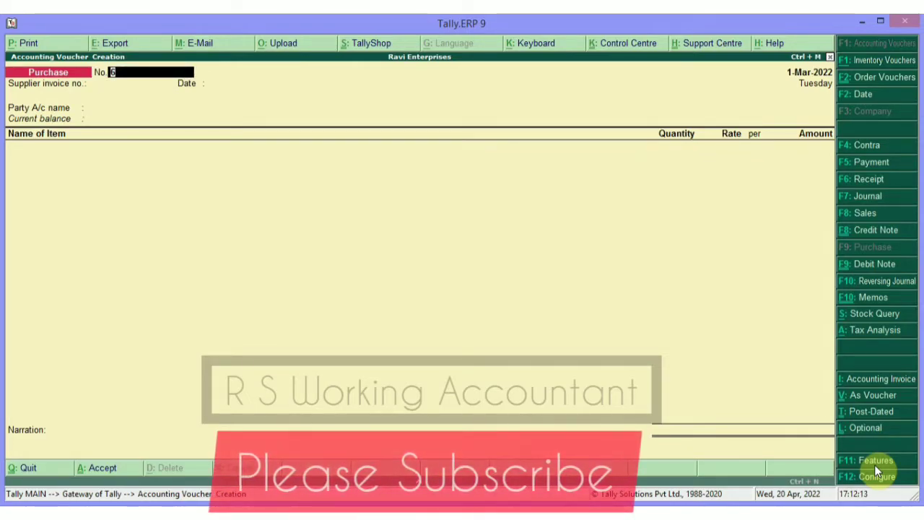
pyautogui.press('F2')
pyautogui.write('1/2')
pyautogui.press('Return')
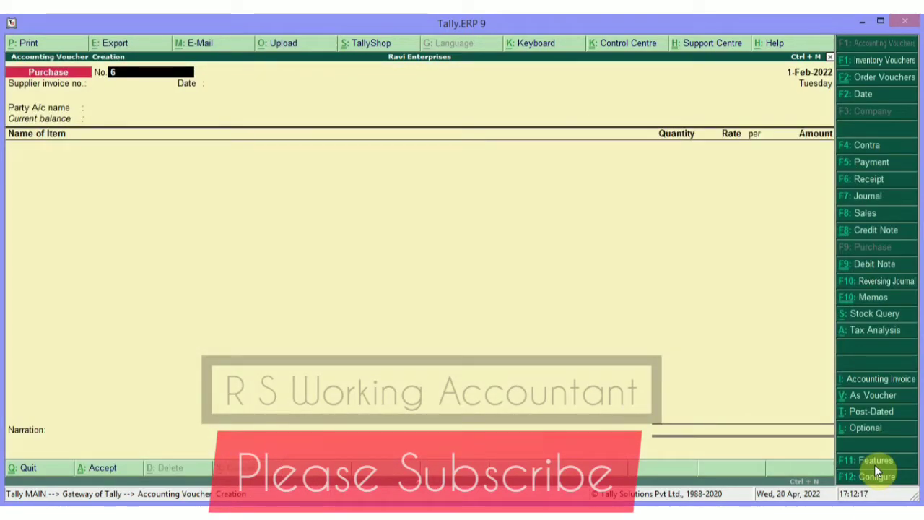
# Enter 6 as the supplier invoice number and keep 1-Feb-2022 as the invoice date.
pyautogui.press('Return')
pyautogui.press('Return')
pyautogui.press('BackSpace')
pyautogui.write('6')
pyautogui.press('Return')
pyautogui.press('Return')
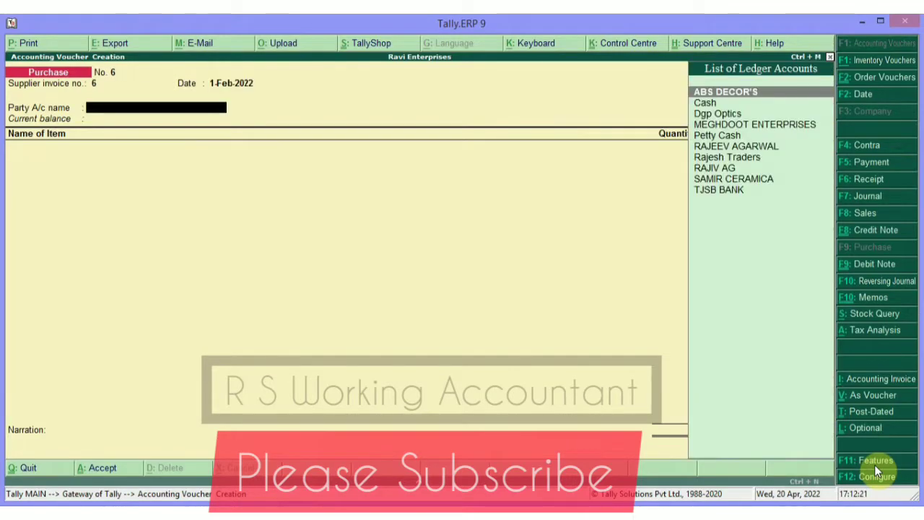
# Choose the rent creditor as the party account, accept the supplier details without an order, and end the stock item list empty.
pyautogui.write('RAJE')
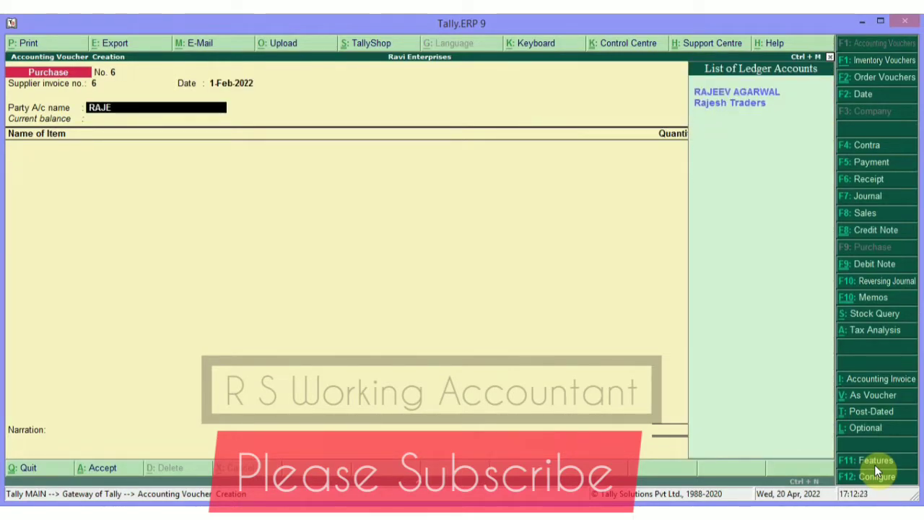
pyautogui.press('Return')
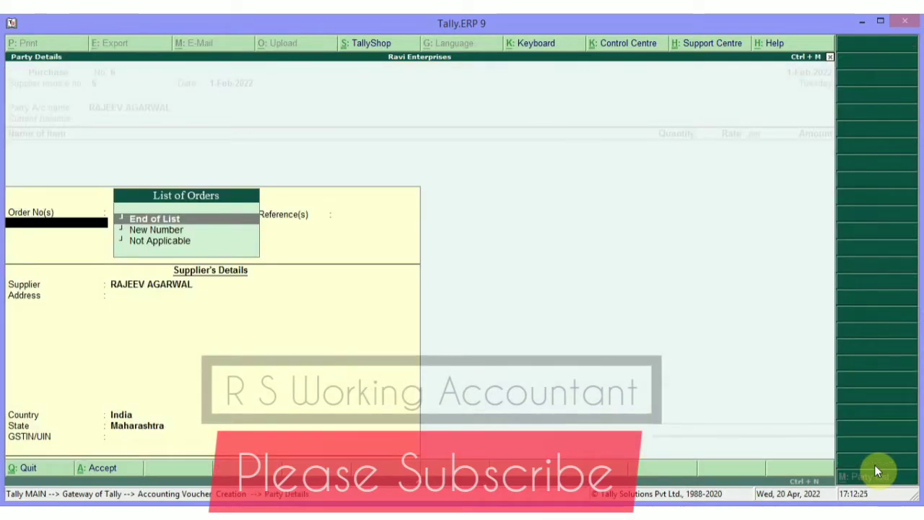
pyautogui.press('Return')
pyautogui.press('Return')
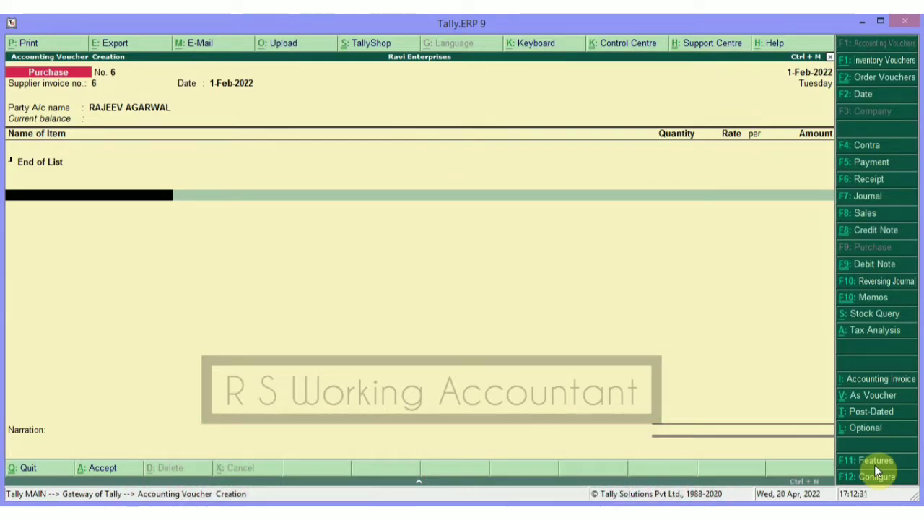
pyautogui.press('BackSpace')
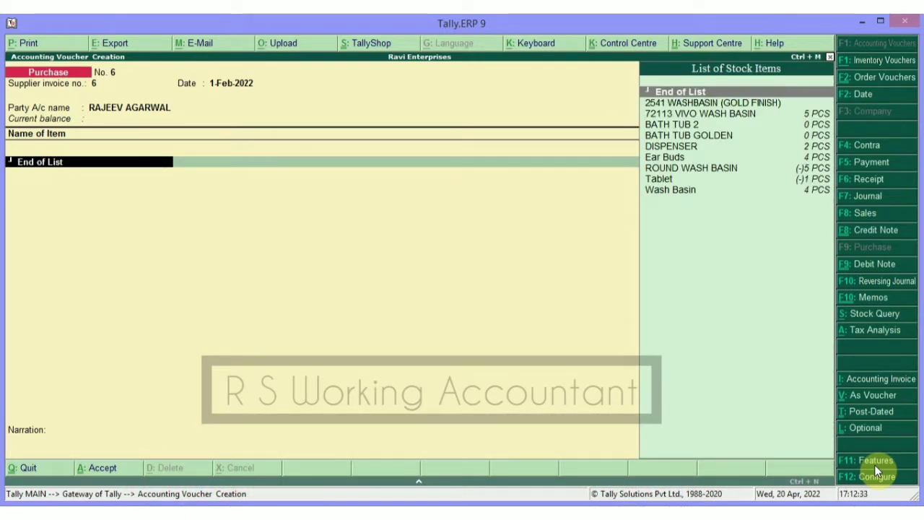
pyautogui.press('Return')
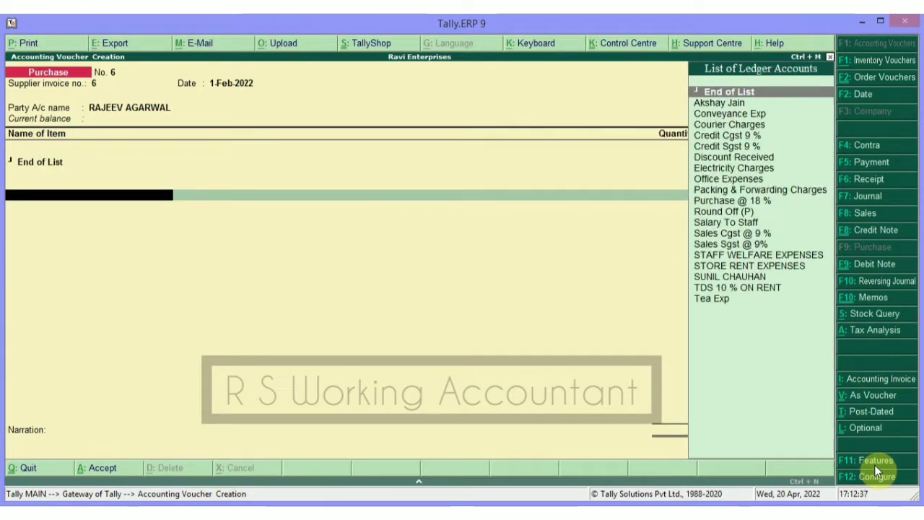
pyautogui.write('RE')
pyautogui.press('Down')
pyautogui.press('Down')
pyautogui.press('Down')
pyautogui.press('Down')
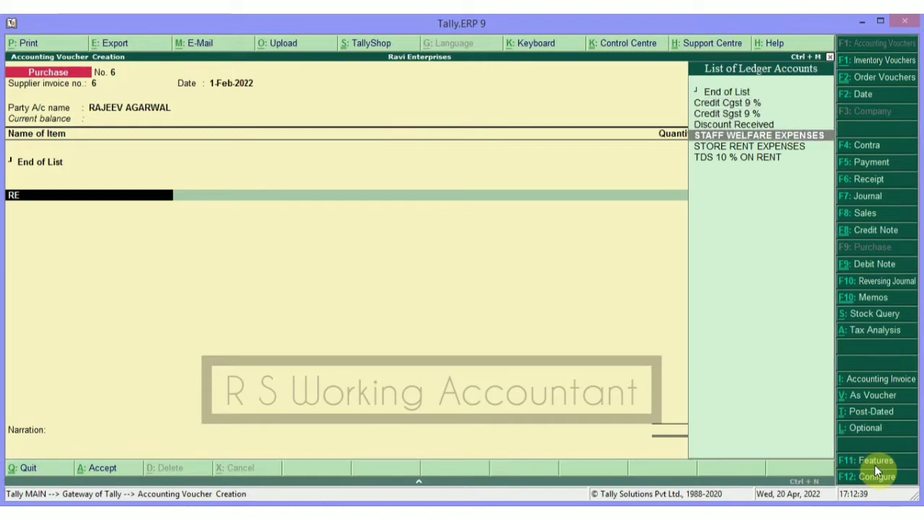
pyautogui.press('Down')
pyautogui.press('BackSpace')
pyautogui.press('BackSpace')
pyautogui.press('BackSpace')
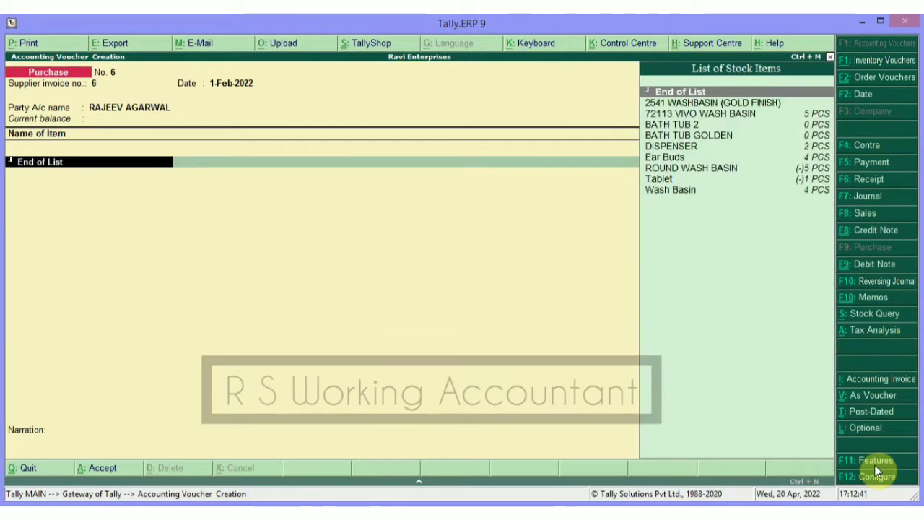
pyautogui.write('RE')
pyautogui.press('BackSpace')
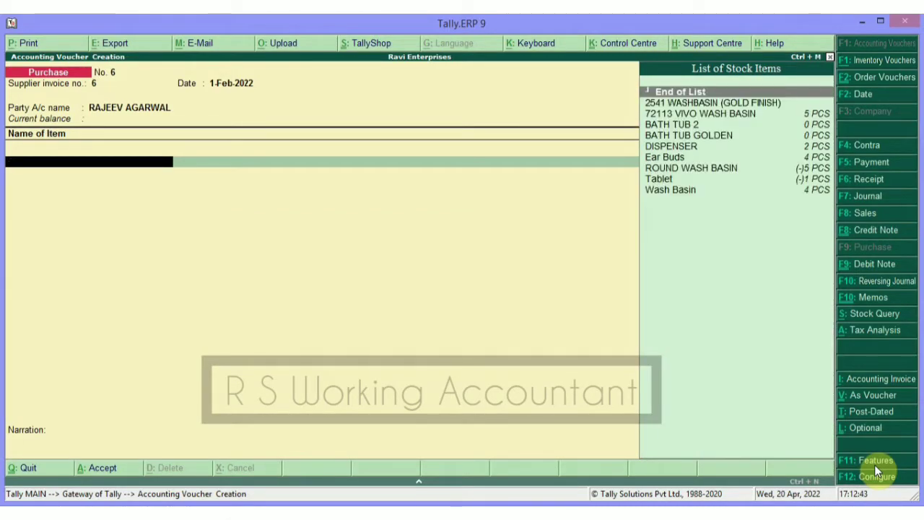
pyautogui.press('Return')
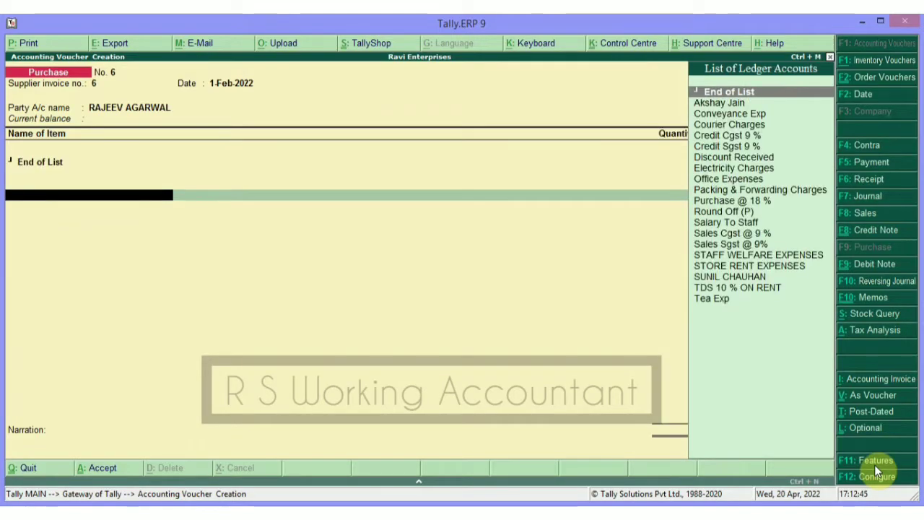
# Add the STORE RENT EXPENSES ledger to the purchase voucher with an amount of 100000.
pyautogui.write('REN')
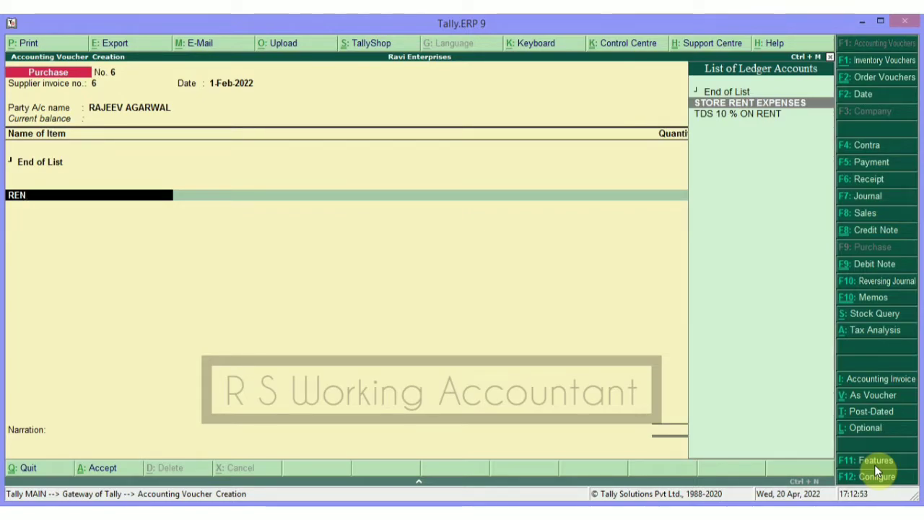
pyautogui.press('Return')
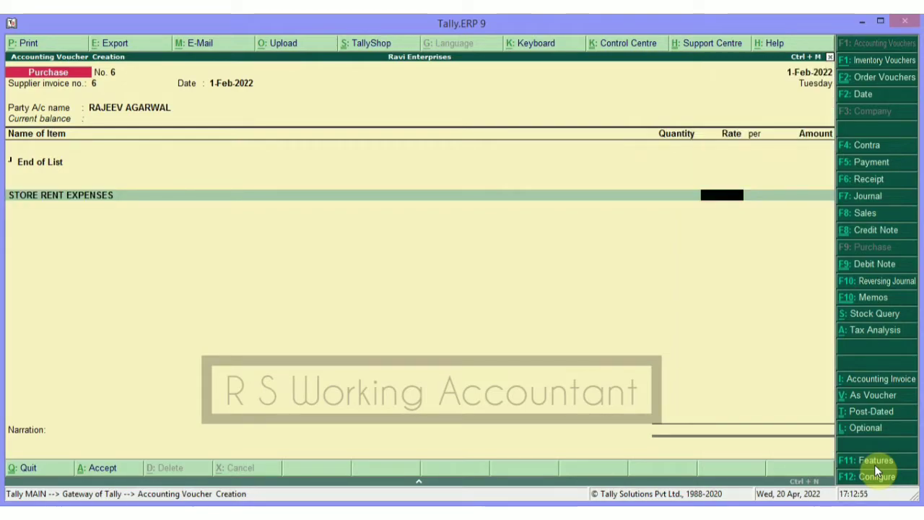
pyautogui.press('Return')
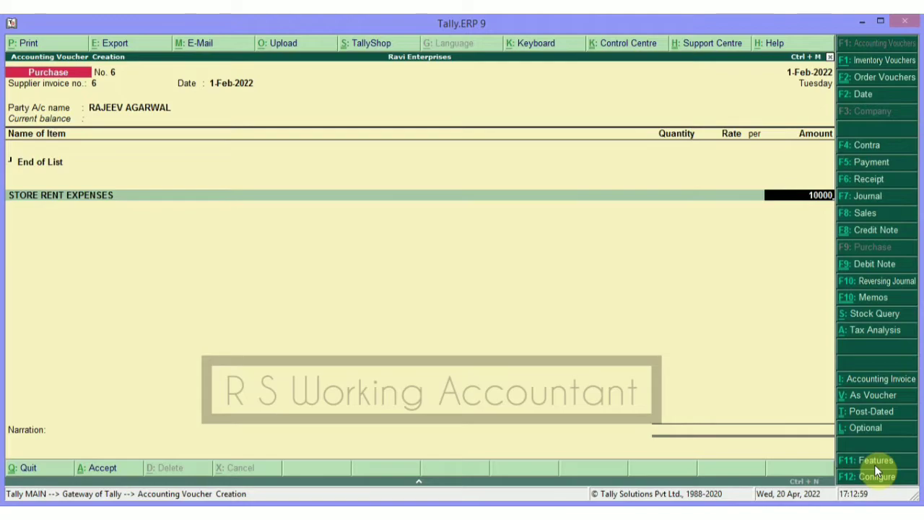
pyautogui.press('Return')
pyautogui.press('BackSpace')
pyautogui.write('100000')
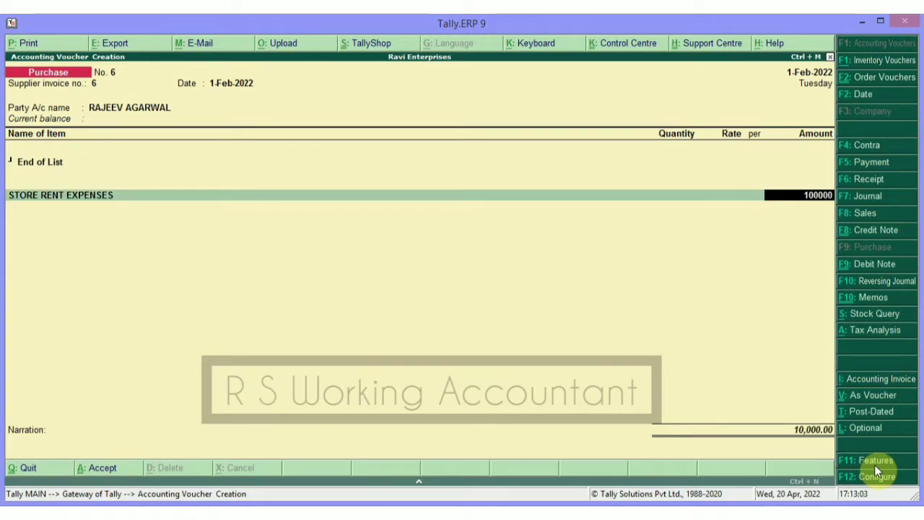
pyautogui.press('Return')
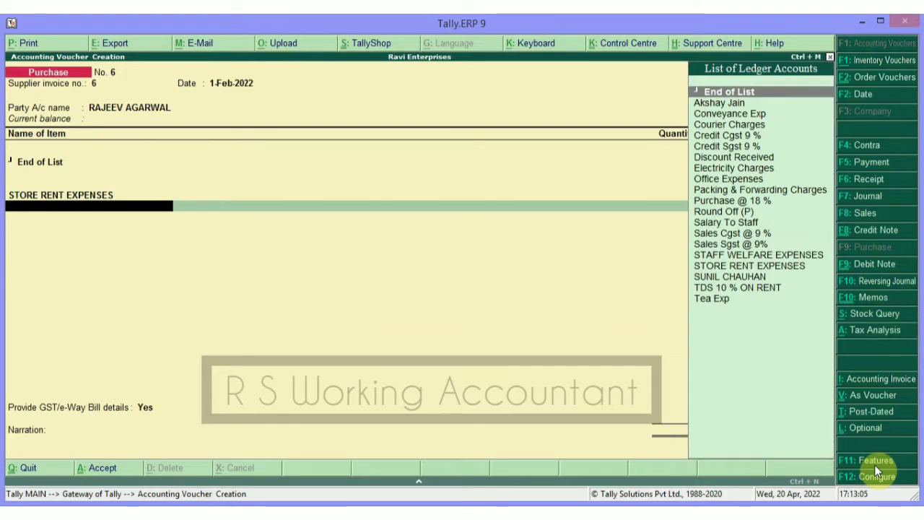
# Add the Credit Cgst 9 %, Credit Sgst 9 % and TDS 10 % ON RENT ledgers below the rent line, keeping their calculated amounts.
pyautogui.press('Down')
pyautogui.press('Down')
pyautogui.press('Down')
pyautogui.press('Down')
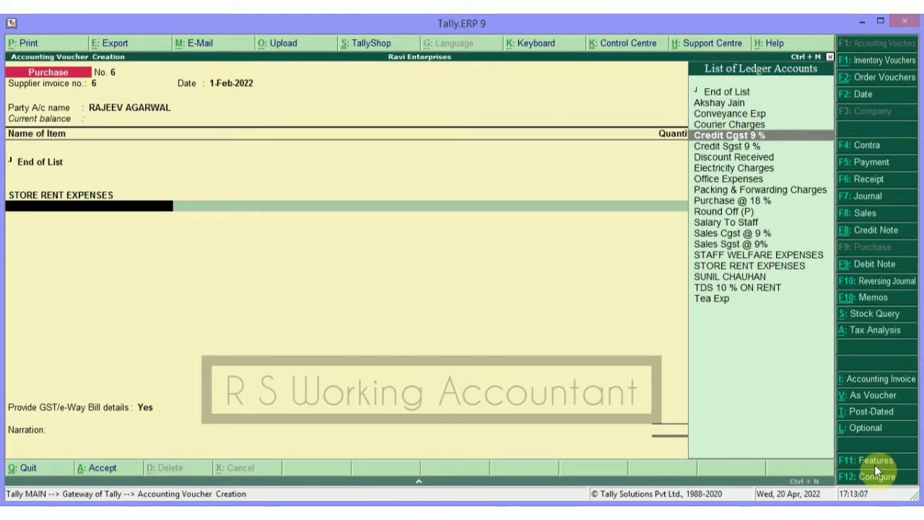
pyautogui.press('Return')
pyautogui.press('Return')
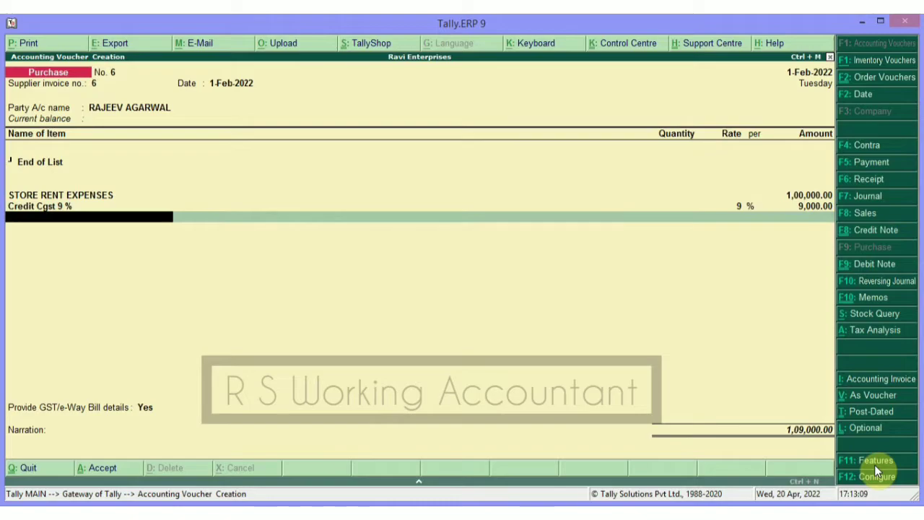
pyautogui.write('CRE')
pyautogui.press('Down')
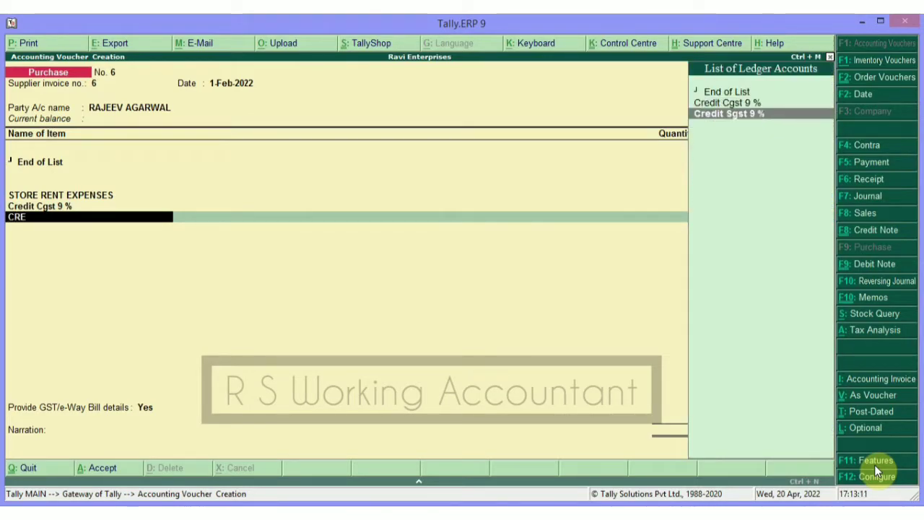
pyautogui.press('Return')
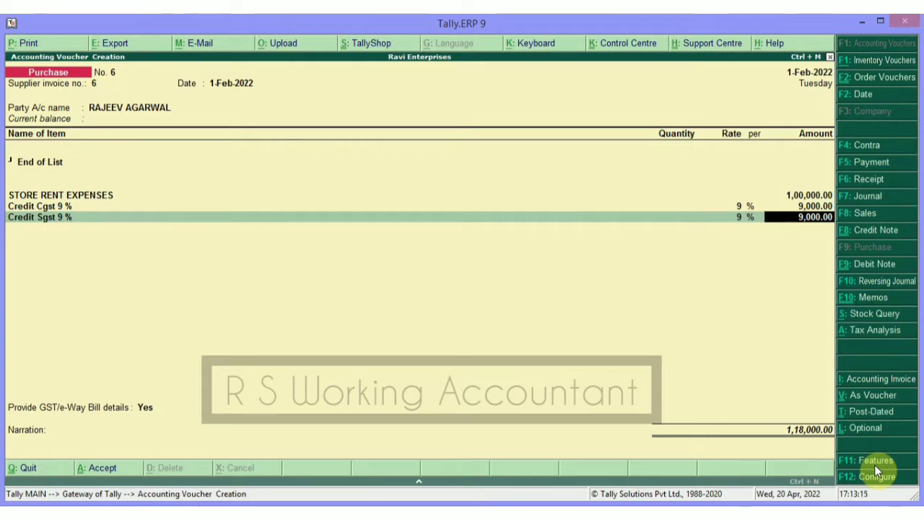
pyautogui.press('Return')
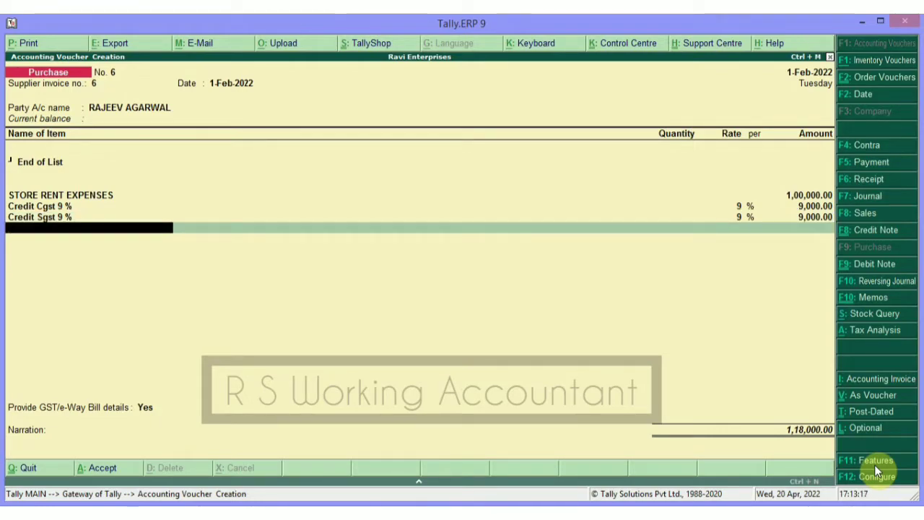
pyautogui.write('TDS')
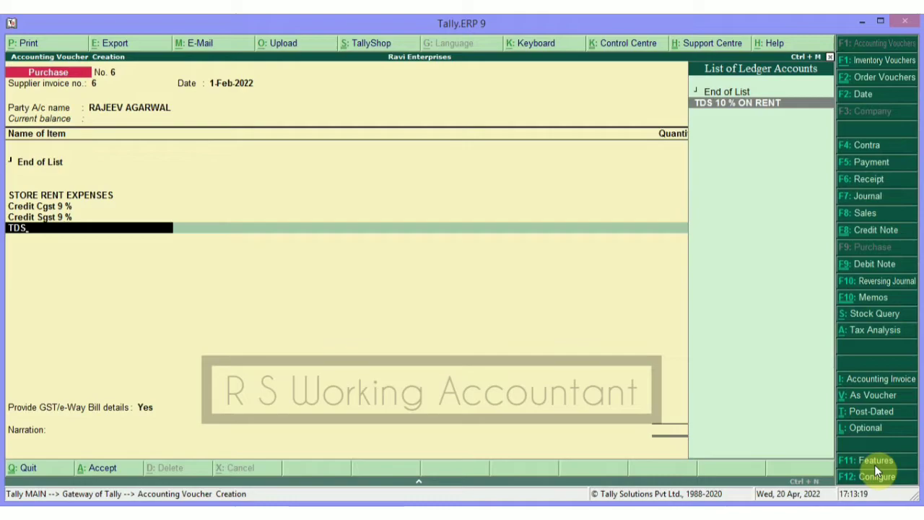
pyautogui.press('Return')
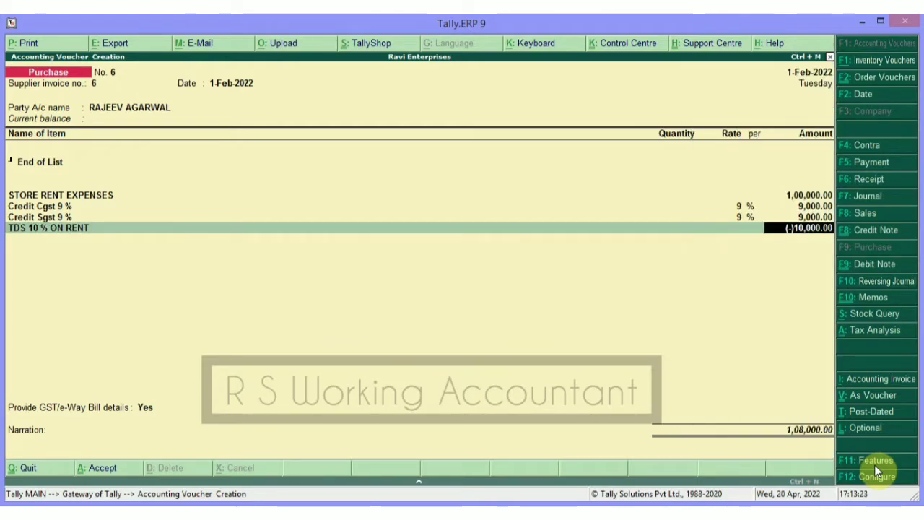
# Go back to the STORE RENT EXPENSES line of the purchase voucher and open its ledger for alteration.
pyautogui.press('BackSpace')
pyautogui.press('BackSpace')
pyautogui.press('BackSpace')
pyautogui.press('BackSpace')
pyautogui.press('BackSpace')
pyautogui.press('BackSpace')
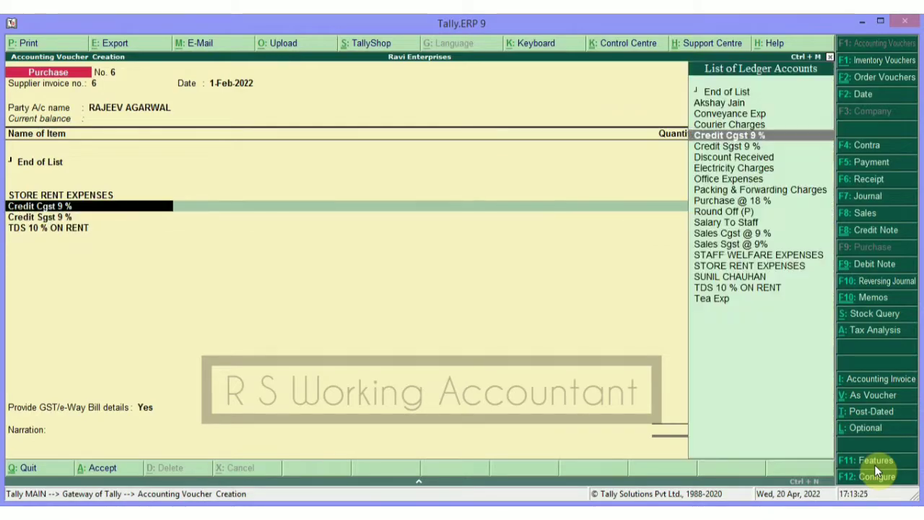
pyautogui.press('BackSpace')
pyautogui.press('BackSpace')
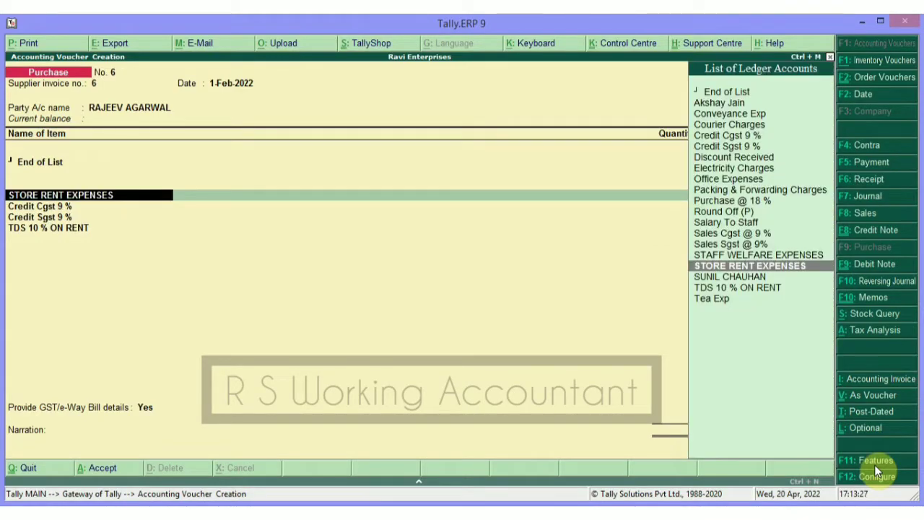
pyautogui.hotkey('ctrl', 'Return')
# Review the GST and TDS settings of the STORE RENT EXPENSES ledger, keeping RENT as the nature of payment, and return to the voucher.
pyautogui.press('Return')
pyautogui.press('Return')
pyautogui.press('Return')
pyautogui.press('Return')
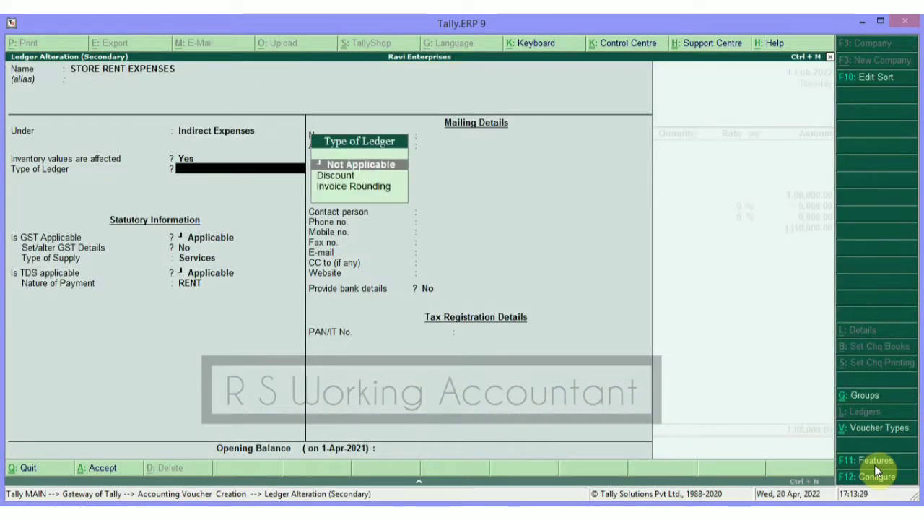
pyautogui.press('Return')
pyautogui.press('Return')
pyautogui.press('Return')
pyautogui.press('Return')
pyautogui.press('Return')
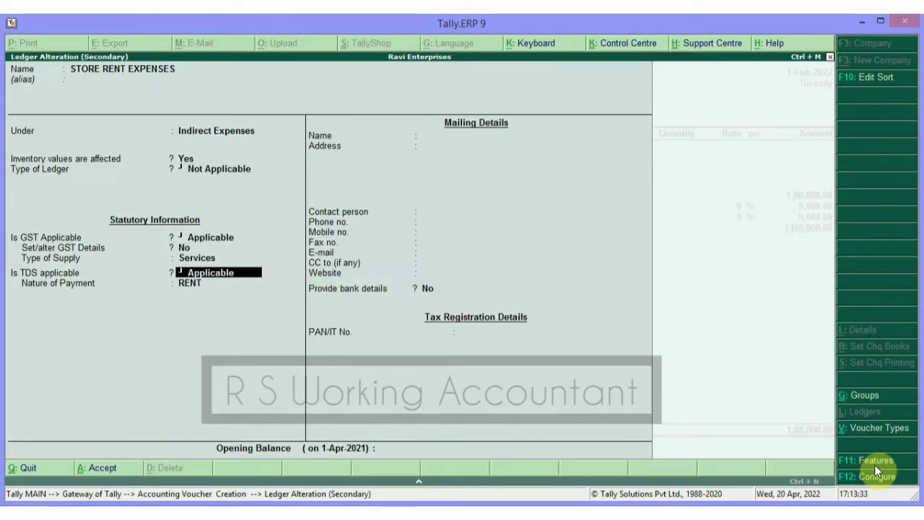
pyautogui.press('Return')
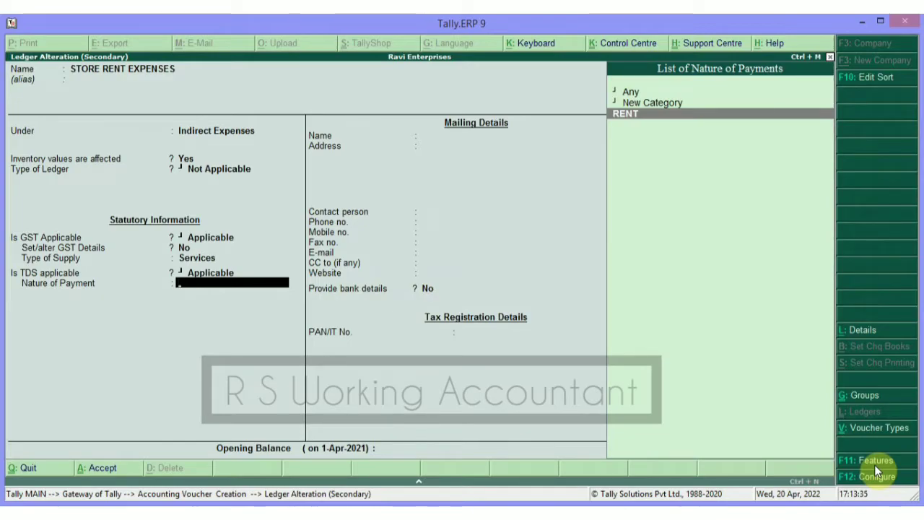
pyautogui.press('Return')
pyautogui.press('Return')
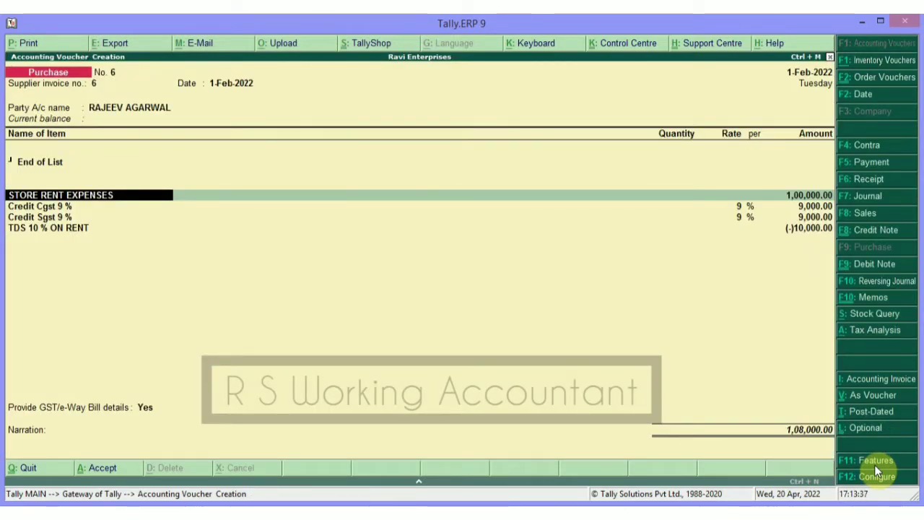
# Try to overwrite the TDS 10 % ON RENT amount in the purchase voucher with a different negative value.
pyautogui.press('Return')
pyautogui.press('Return')
pyautogui.press('Return')
pyautogui.press('Return')
pyautogui.press('Return')
pyautogui.press('Return')
pyautogui.press('Return')
pyautogui.press('Return')
pyautogui.press('Return')
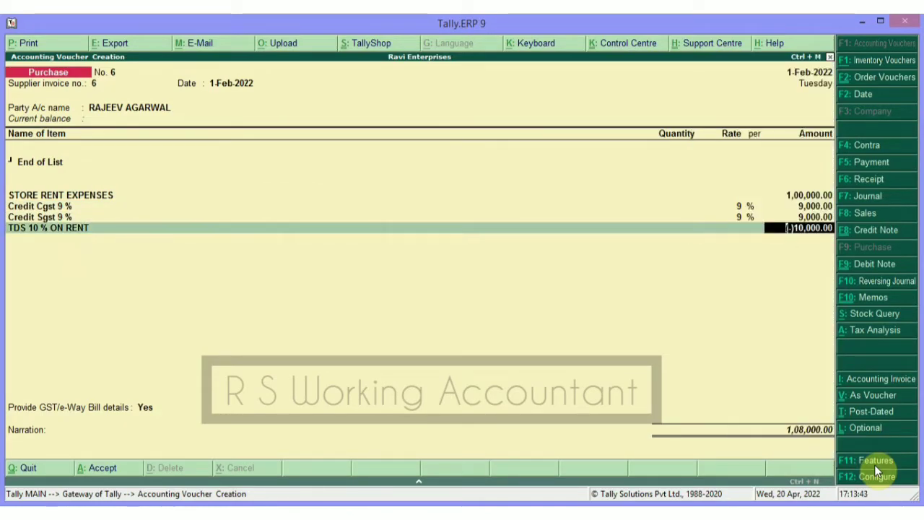
pyautogui.write('-9')
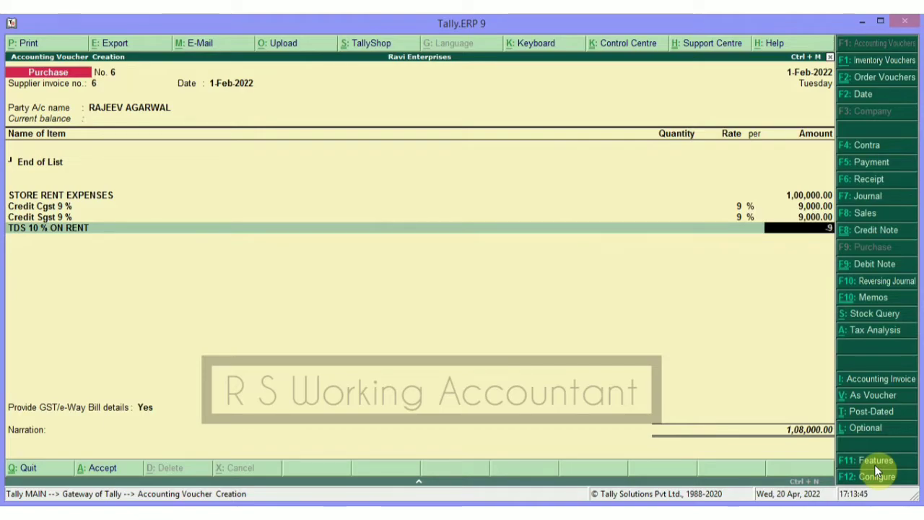
pyautogui.write('000')
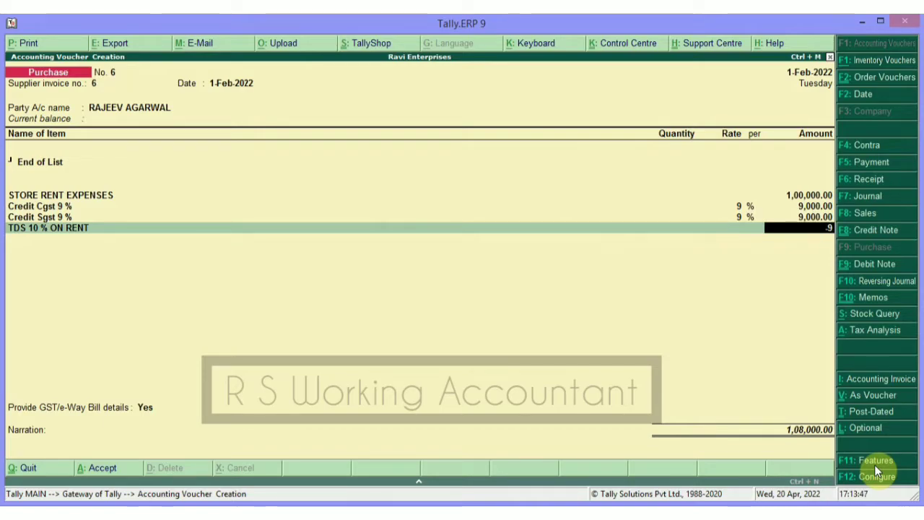
pyautogui.write('40')
pyautogui.press('BackSpace')
pyautogui.press('BackSpace')
# Keep the TDS amount at -10000, end the ledger lines and set Provide GST/e-Way Bill details to No.
pyautogui.press('Return')
pyautogui.press('Return')
pyautogui.press('Return')
pyautogui.press('Return')
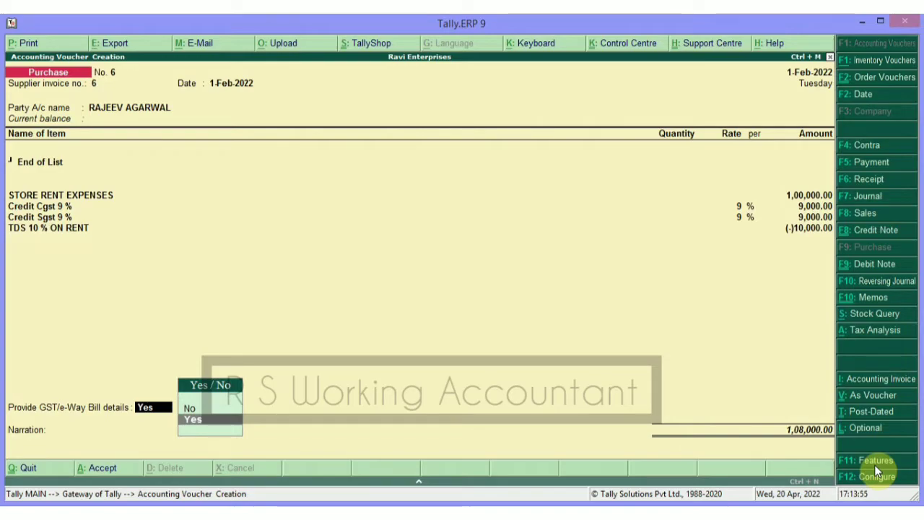
pyautogui.press('Up')
pyautogui.press('Return')
pyautogui.press('Return')
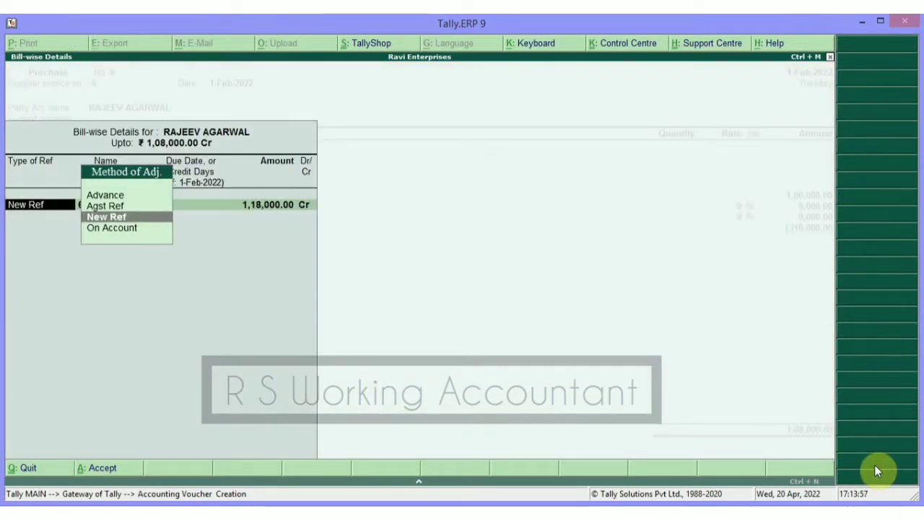
# Allocate 108000 to New Ref 6 in the bill-wise details and save the purchase voucher without a narration.
pyautogui.press('Return')
pyautogui.press('Return')
pyautogui.press('Return')
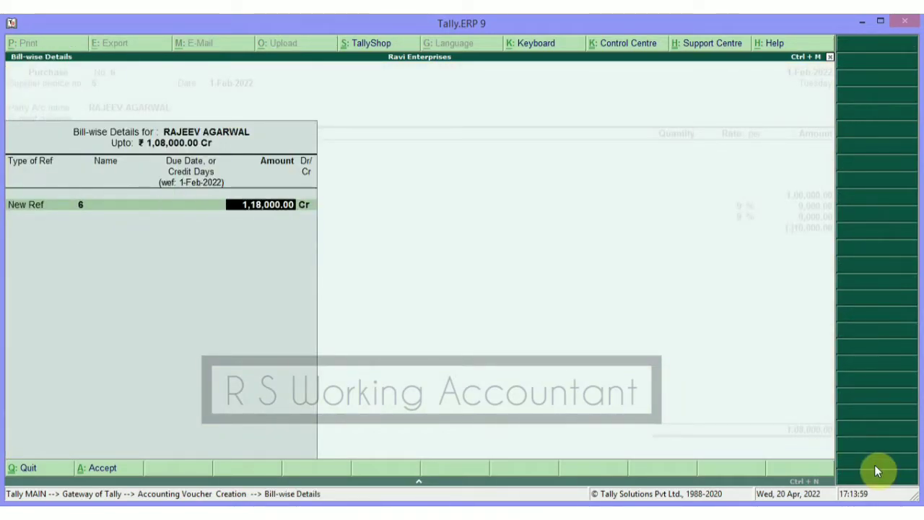
pyautogui.write('108000')
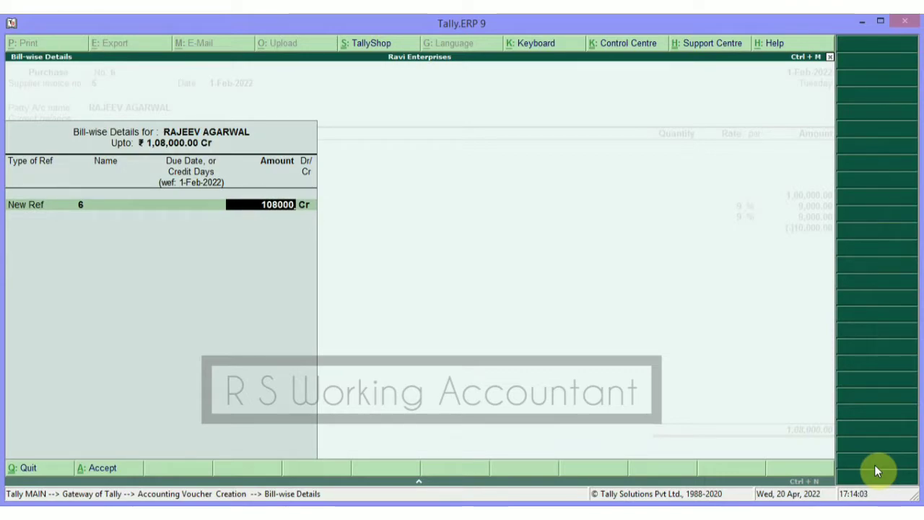
pyautogui.press('Return')
pyautogui.press('Return')
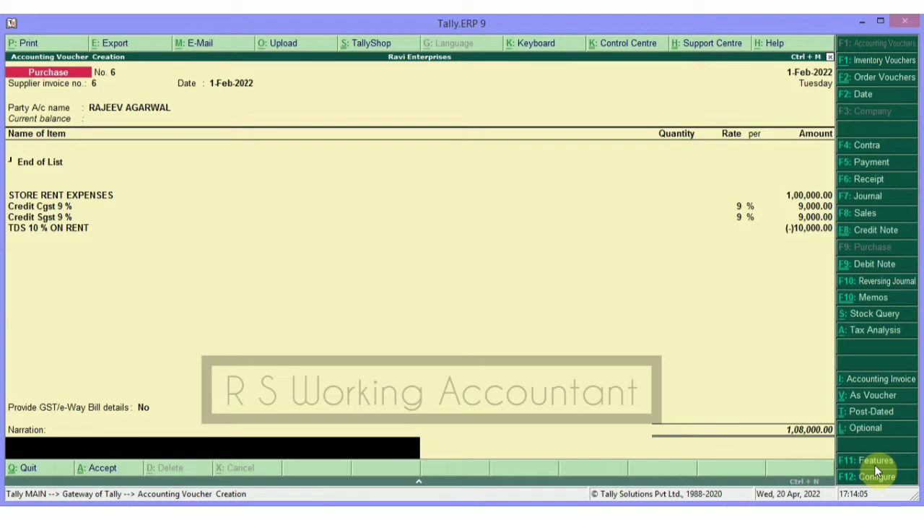
pyautogui.press('Return')
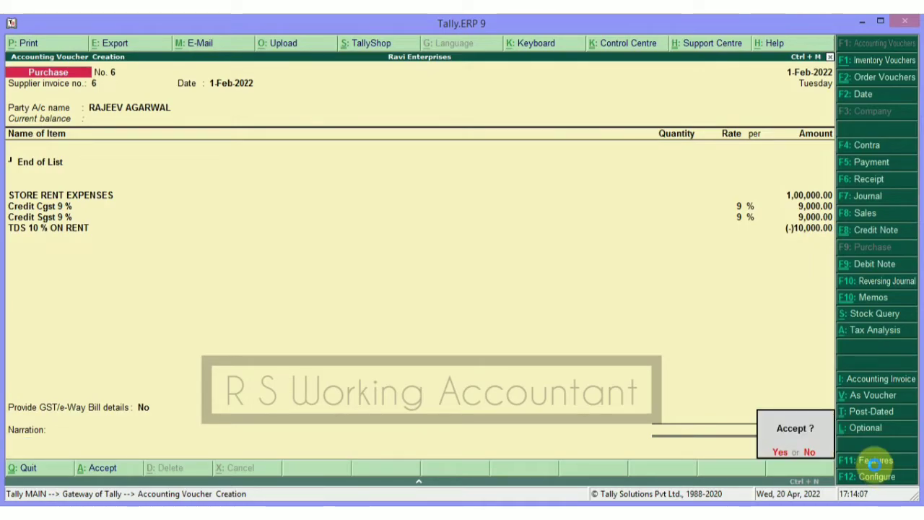
pyautogui.press('Return')
# Leave voucher entry and display the rent creditor's ledger vouchers from the account books.
pyautogui.press('Escape')
pyautogui.press('Return')
pyautogui.press('Escape')
pyautogui.press('Escape')
pyautogui.press('d')
pyautogui.press('s')
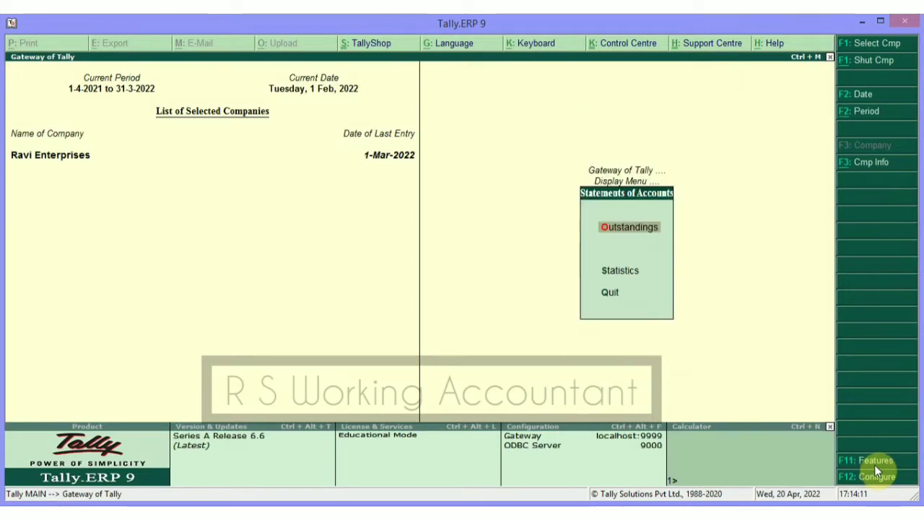
pyautogui.press('Escape')
pyautogui.press('Escape')
pyautogui.press('Escape')
pyautogui.press('Escape')
pyautogui.write('dalRAJE')
pyautogui.press('Return')
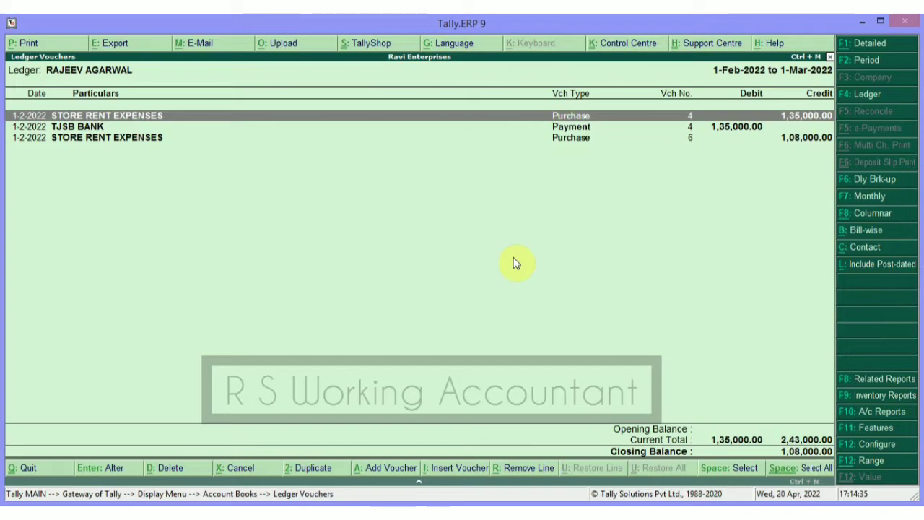
# Add a Payment voucher from the creditor's ledger report and date it 1-Mar-2022.
pyautogui.press('Down')
pyautogui.press('Down')
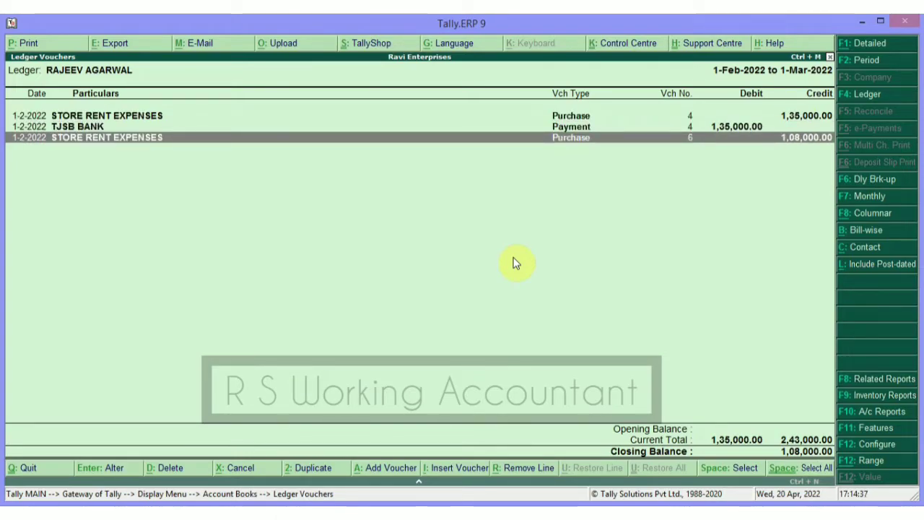
pyautogui.hotkey('alt', 'a')
pyautogui.press('F5')
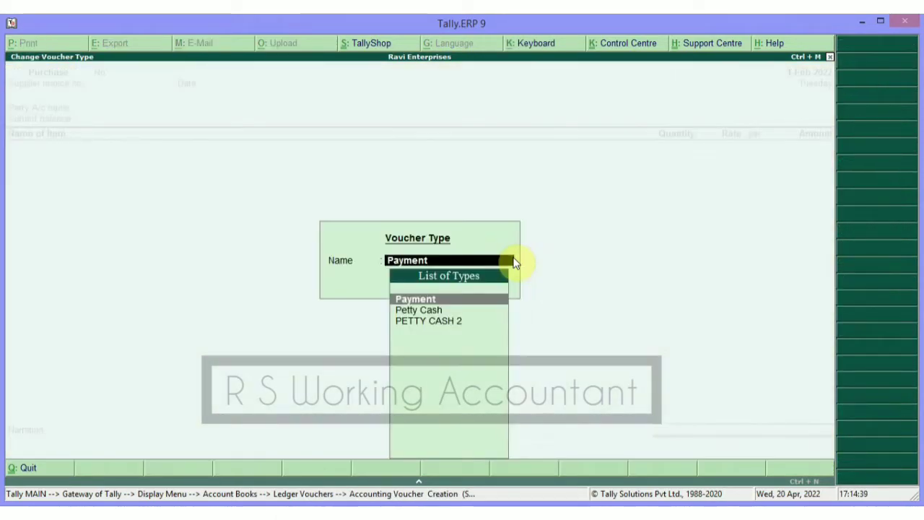
pyautogui.press('Return')
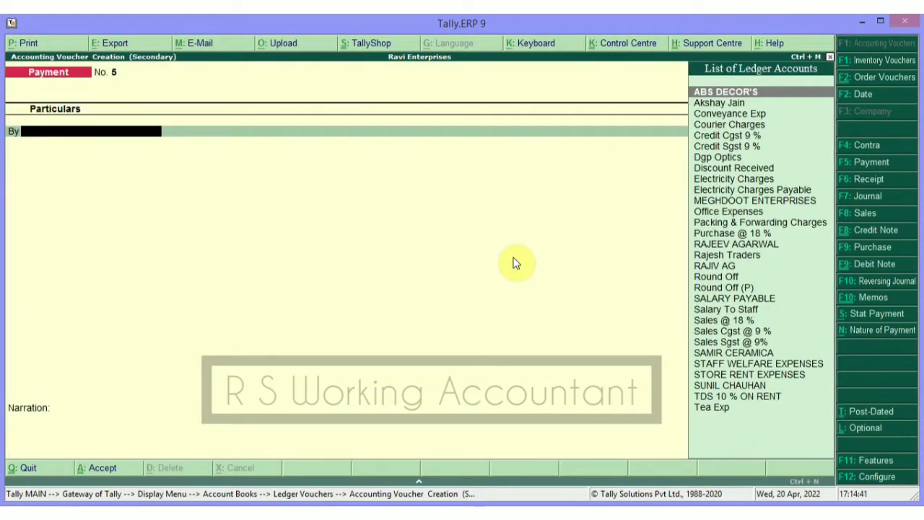
pyautogui.press('F2')
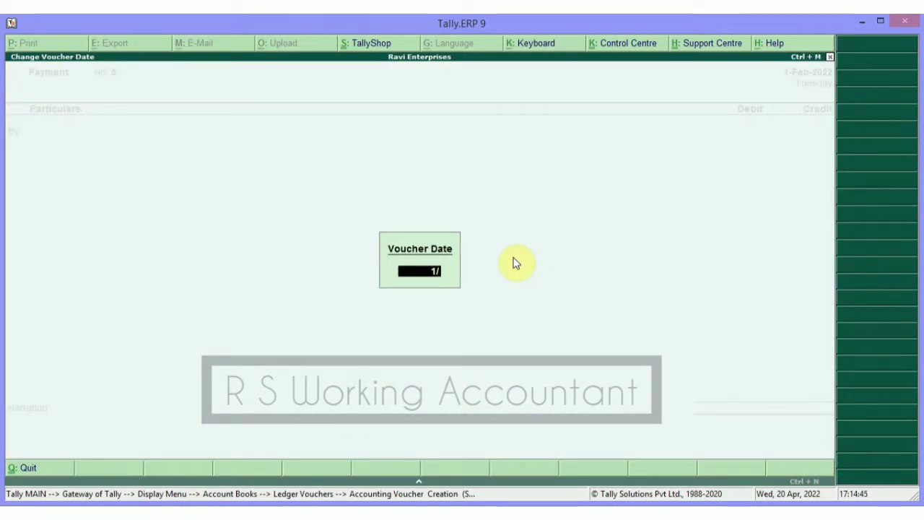
pyautogui.write('1/3')
pyautogui.press('Return')
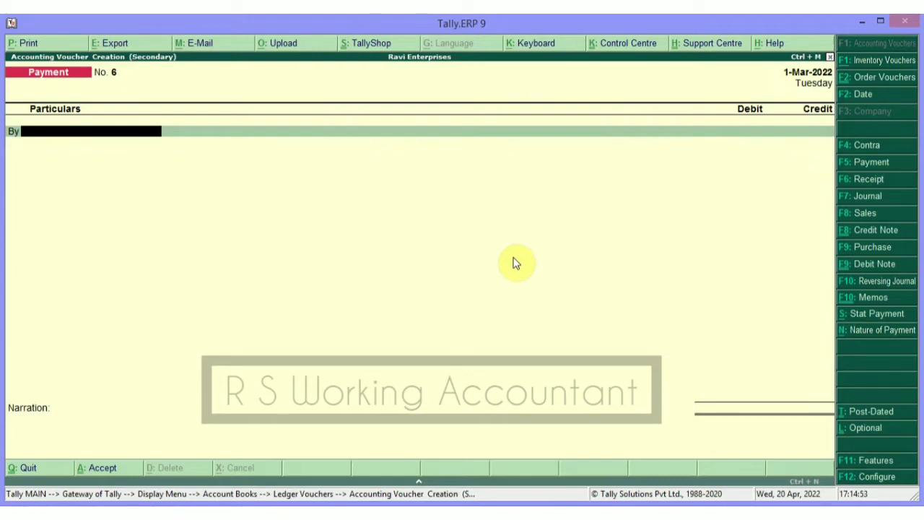
# Debit the rent creditor with 108000 in the payment voucher, adjusted against reference 6.
pyautogui.write('RA')
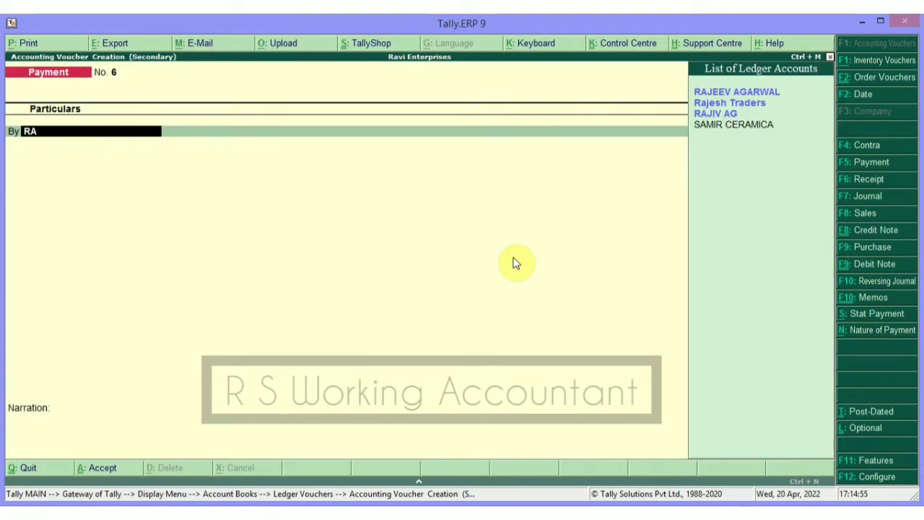
pyautogui.press('Return')
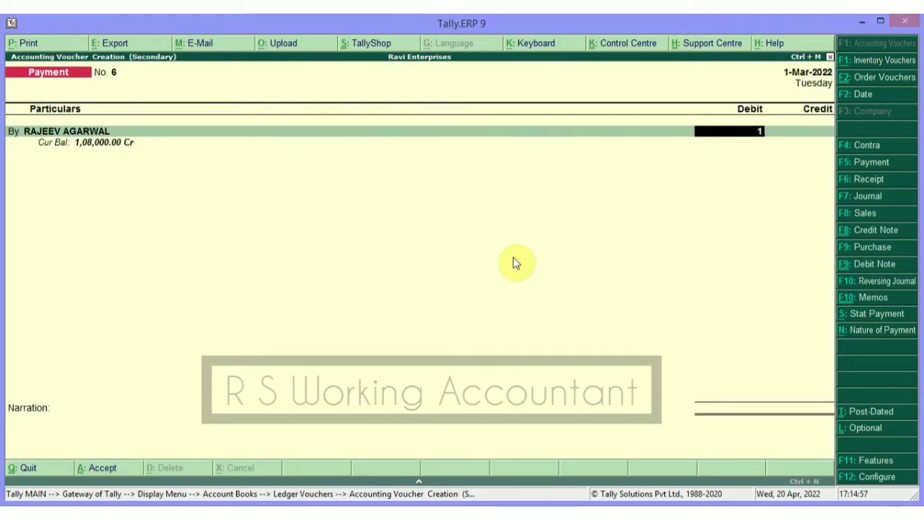
pyautogui.write('108000')
pyautogui.press('Return')
pyautogui.press('Return')
pyautogui.press('Return')
pyautogui.press('Return')
pyautogui.press('Return')
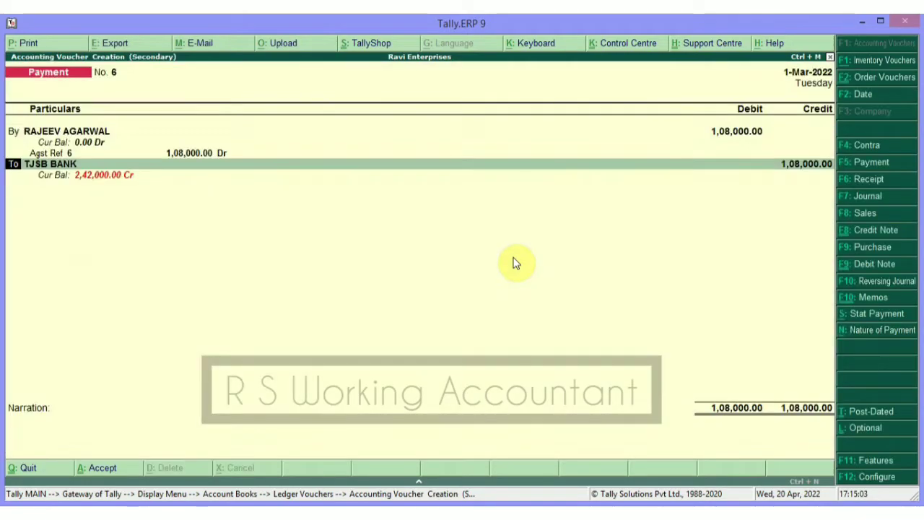
# Credit TJSB BANK with 108000 and save the payment voucher without a narration.
pyautogui.press('Return')
pyautogui.press('Return')
pyautogui.press('Return')
pyautogui.press('Return')
pyautogui.press('Return')
pyautogui.press('Return')
pyautogui.press('Return')
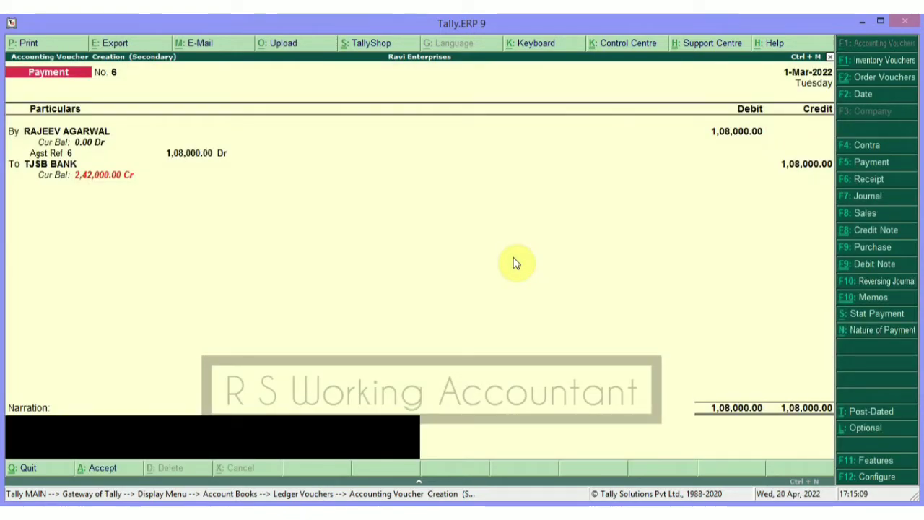
pyautogui.press('Return')
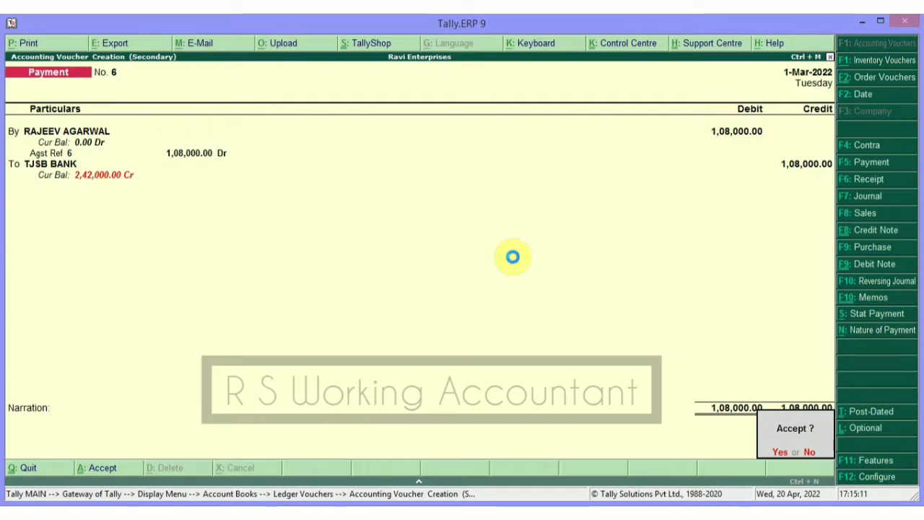
pyautogui.press('Return')
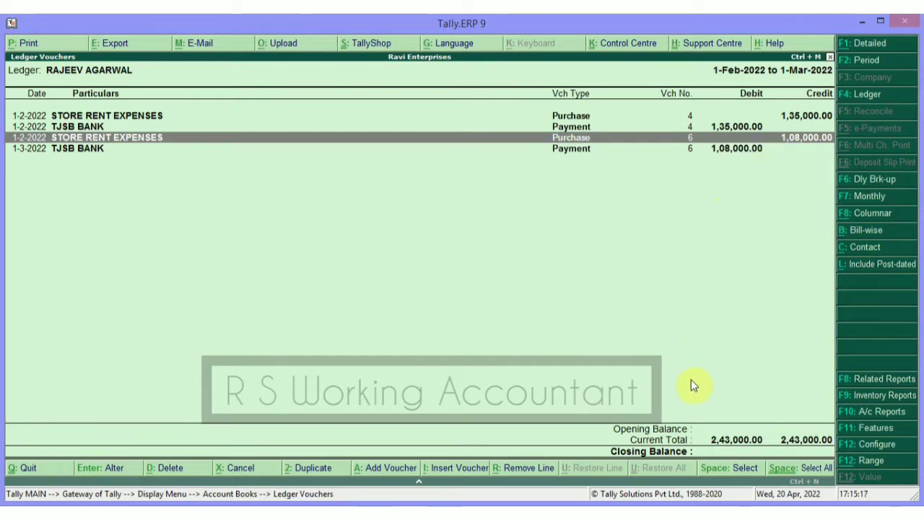
# Leave the creditor's ledger report and open the Current Liabilities group from the Balance Sheet.
pyautogui.press('Escape')
pyautogui.press('Escape')
pyautogui.press('Escape')
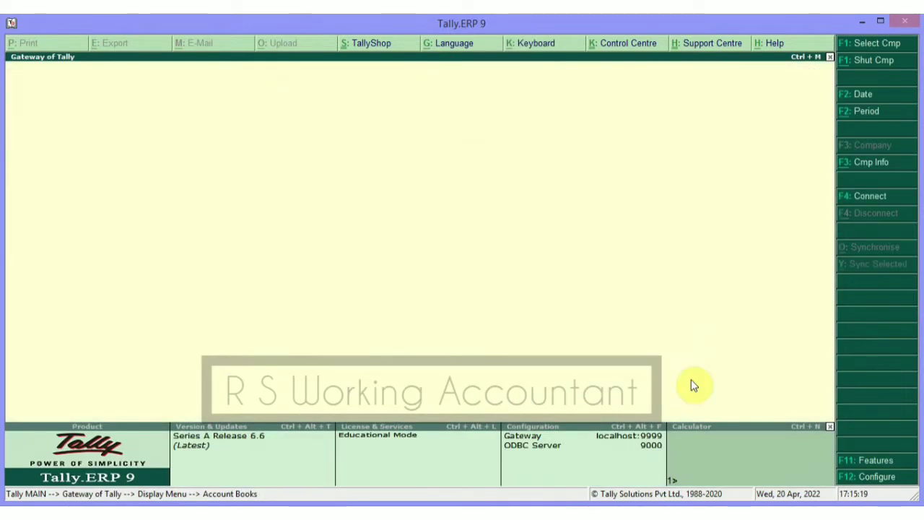
pyautogui.press('Escape')
pyautogui.press('Escape')
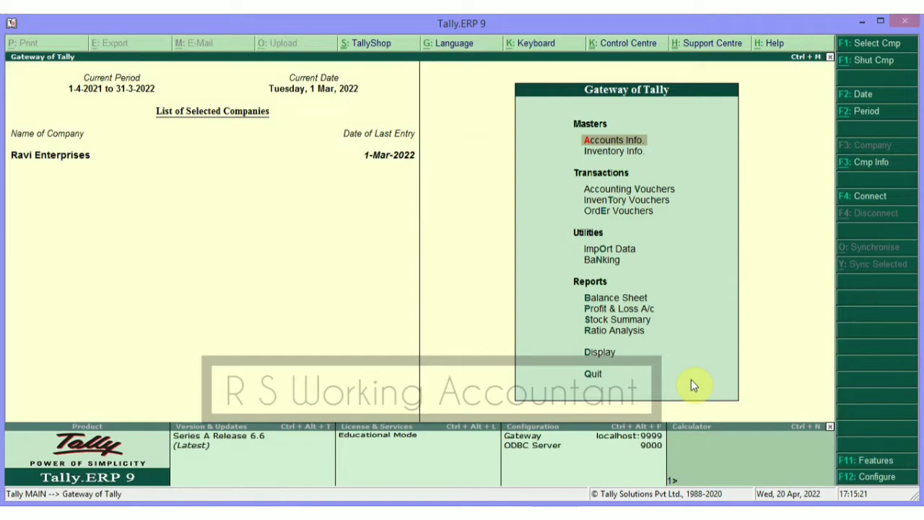
pyautogui.press('b')
pyautogui.press('Down')
pyautogui.press('Down')
pyautogui.press('Return')
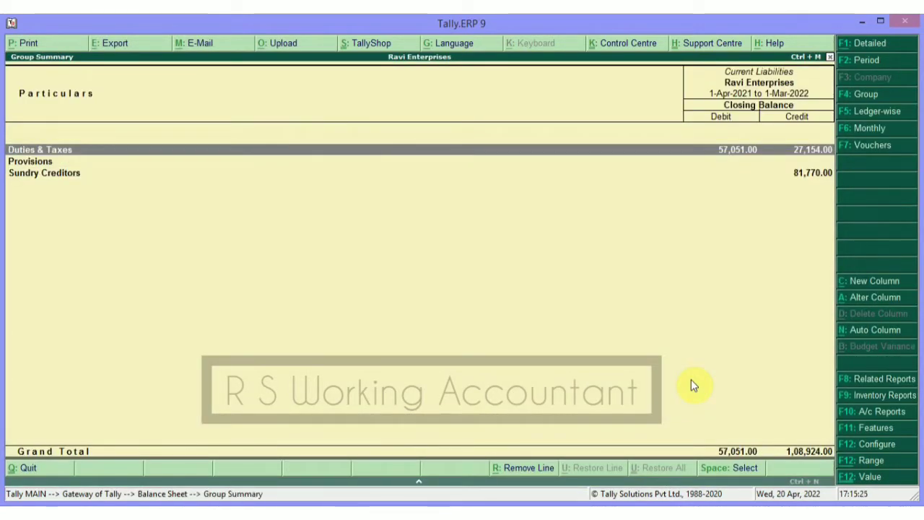
# Examine the TDS 10 % ON RENT ledger under Duties & Taxes, including its March vouchers.
pyautogui.press('Return')
pyautogui.press('Down')
pyautogui.press('Down')
pyautogui.press('Down')
pyautogui.press('Down')
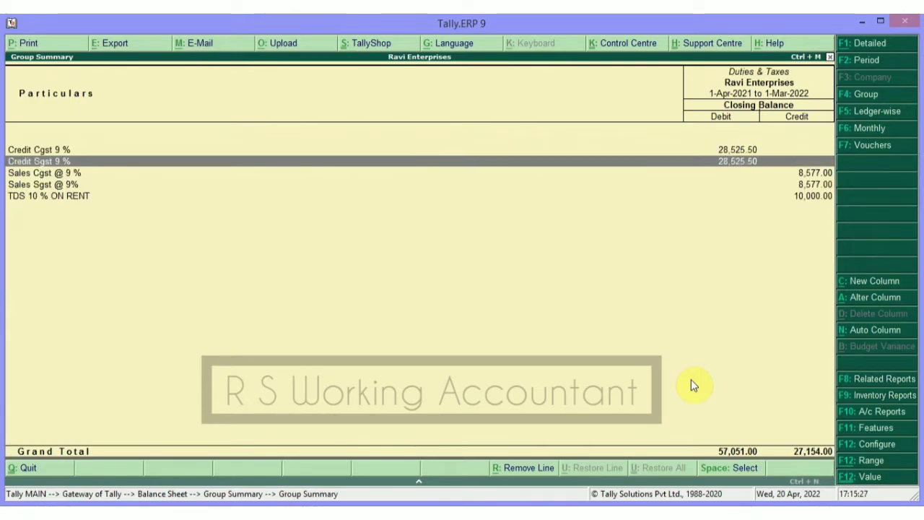
pyautogui.press('Return')
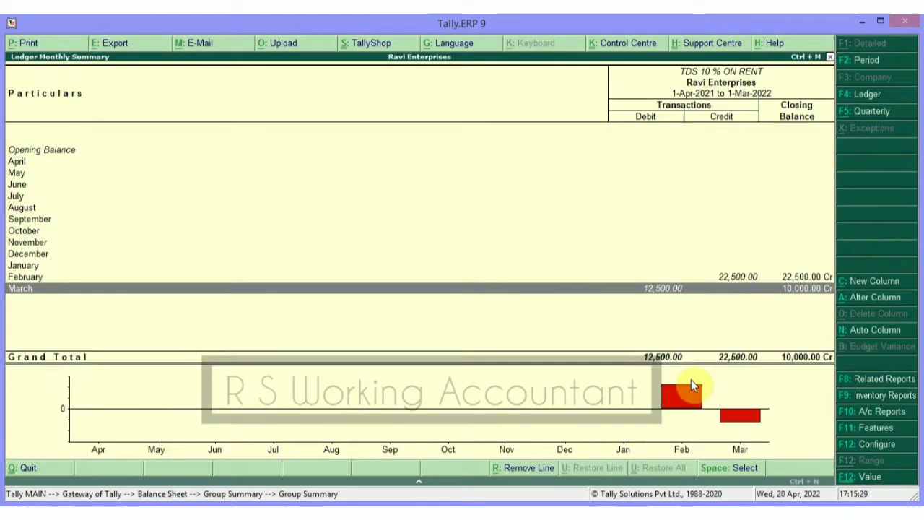
pyautogui.press('Return')
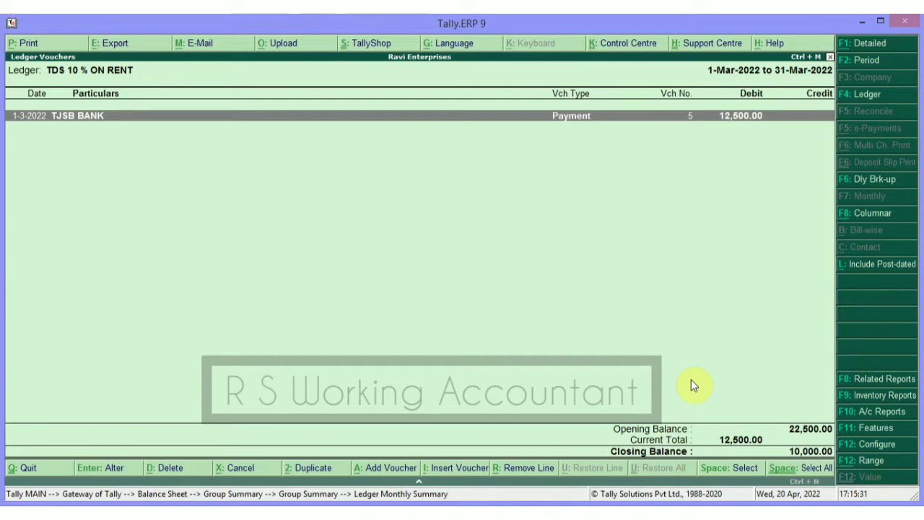
pyautogui.press('Escape')
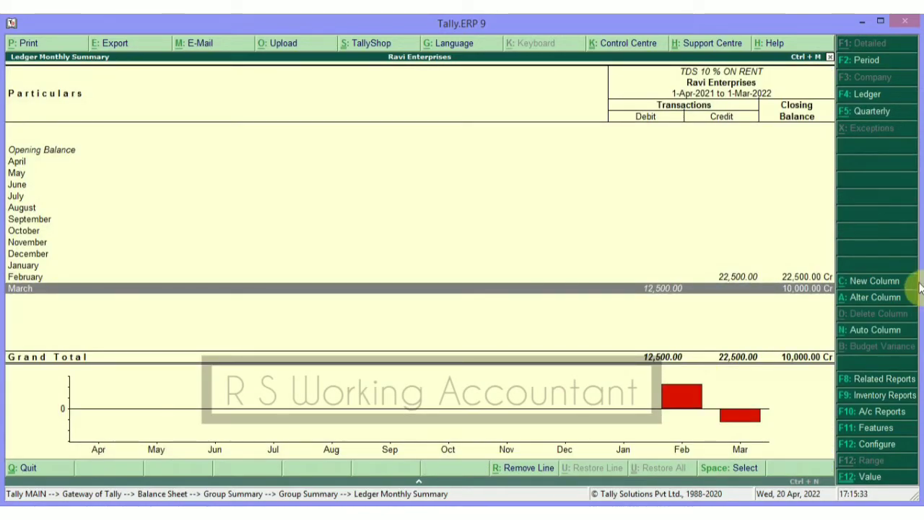
# Examine purchase voucher 6 among the February vouchers of the TDS 10 % ON RENT ledger.
pyautogui.click(742, 283)
pyautogui.press('Return')
pyautogui.press('Down')
pyautogui.click(739, 277)
pyautogui.press('Return')
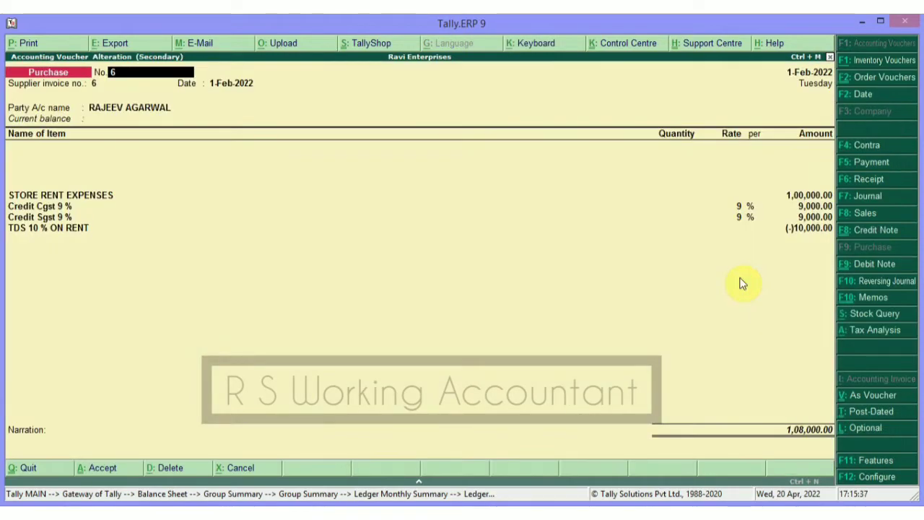
pyautogui.press('Escape')
pyautogui.press('Up')
pyautogui.press('Escape')
pyautogui.press('Down')
pyautogui.press('Return')
pyautogui.press('Escape')
pyautogui.press('Up')
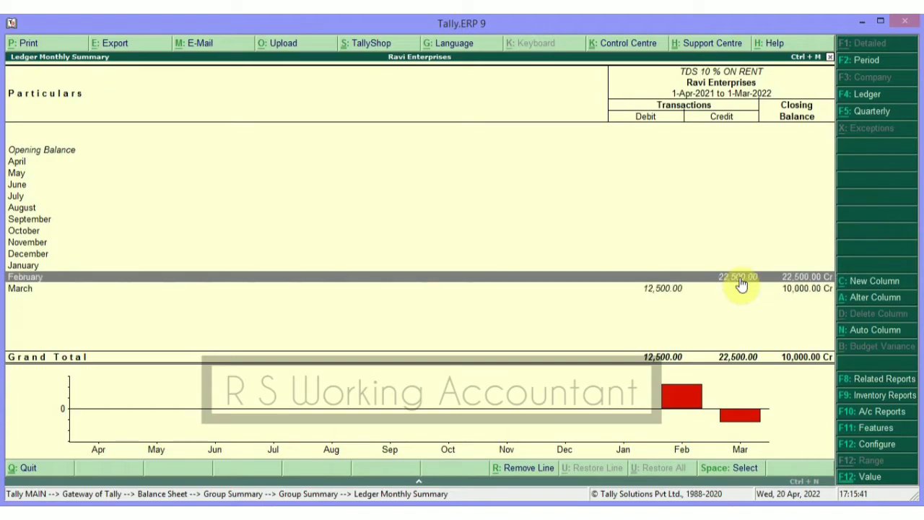
# Reopen the ledger's February voucher list, review purchase voucher 6 again and return to the monthly summary.
pyautogui.press('Return')
pyautogui.press('Down')
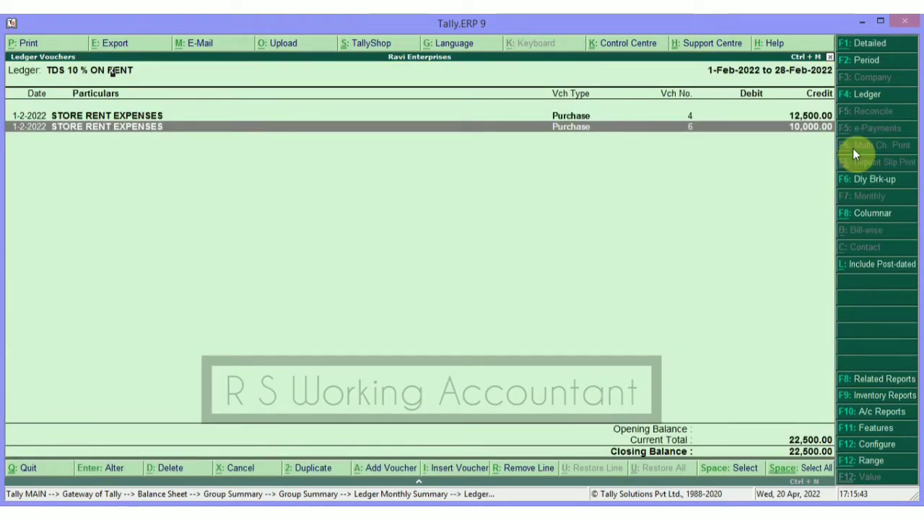
pyautogui.press('Return')
pyautogui.press('Escape')
pyautogui.press('y')
pyautogui.press('Escape')
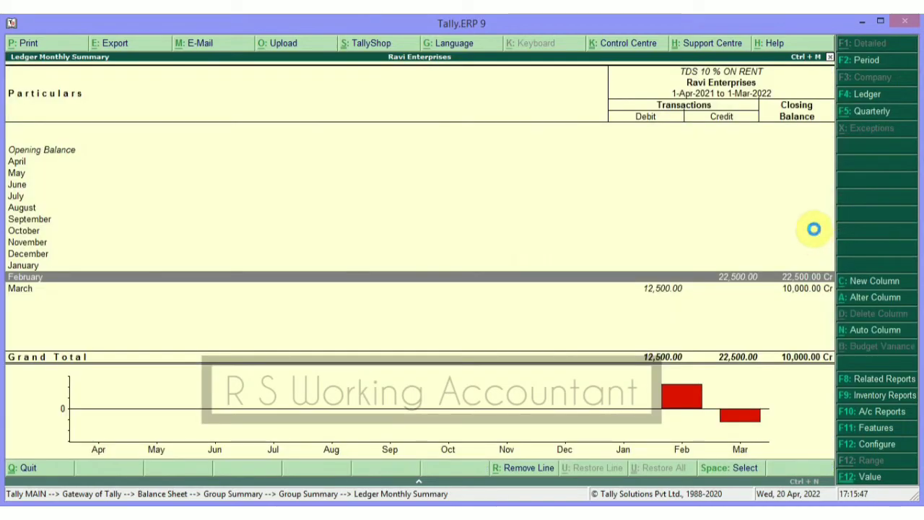
# Review the Duties & Taxes group summary and return to the Gateway of Tally.
pyautogui.press('Escape')
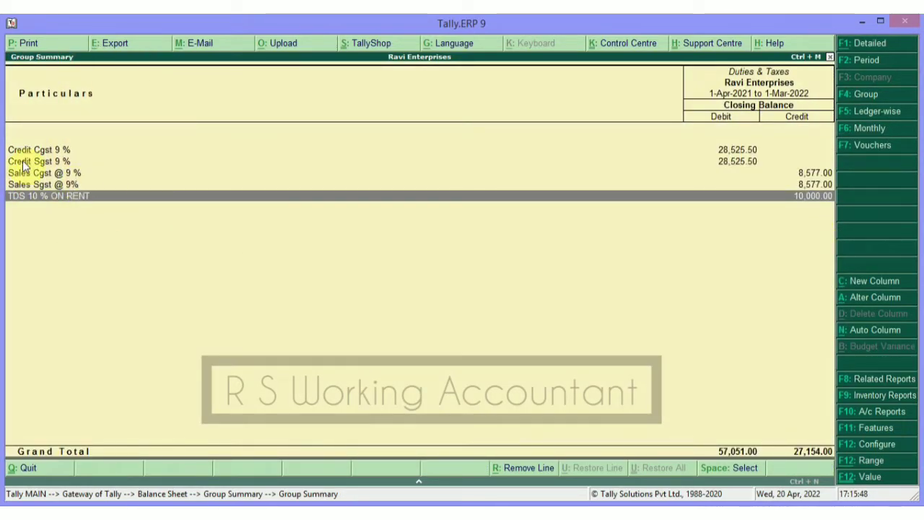
pyautogui.press('Escape')
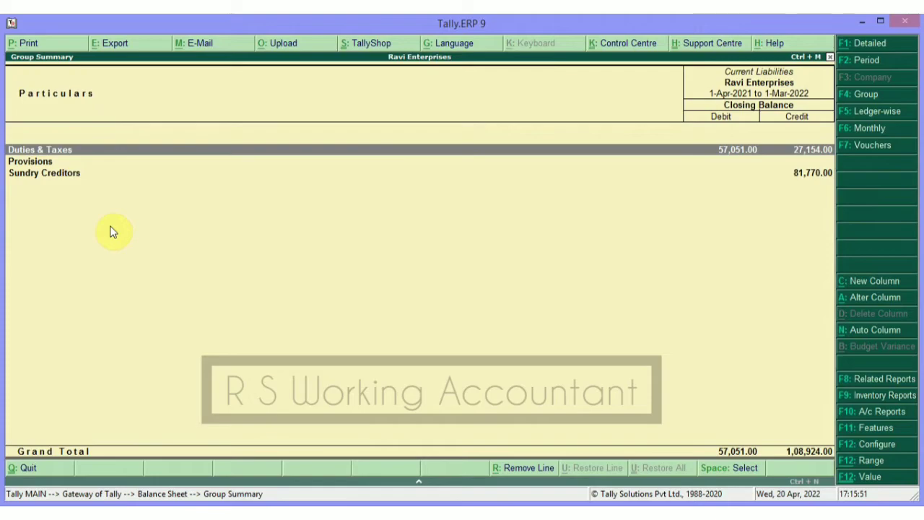
pyautogui.press('Return')
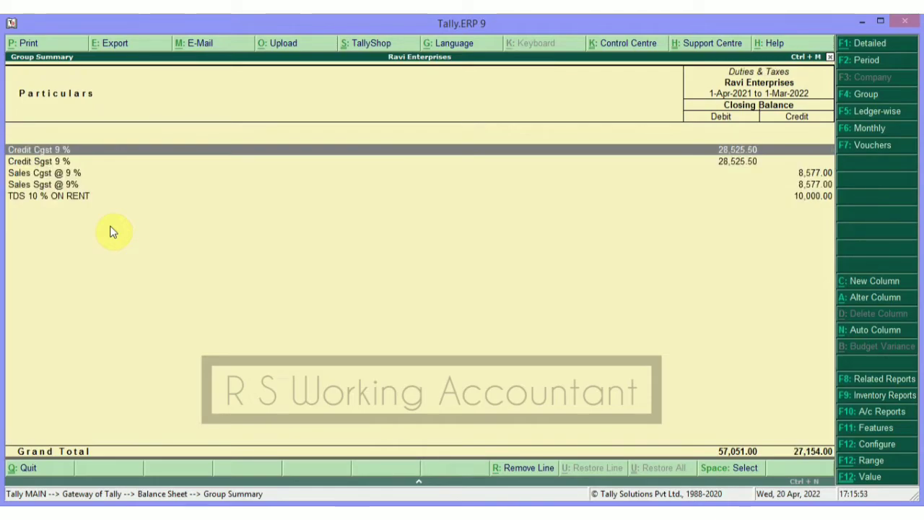
pyautogui.press('Escape')
pyautogui.press('Escape')
pyautogui.press('Escape')
pyautogui.press('Escape')
pyautogui.press('Escape')
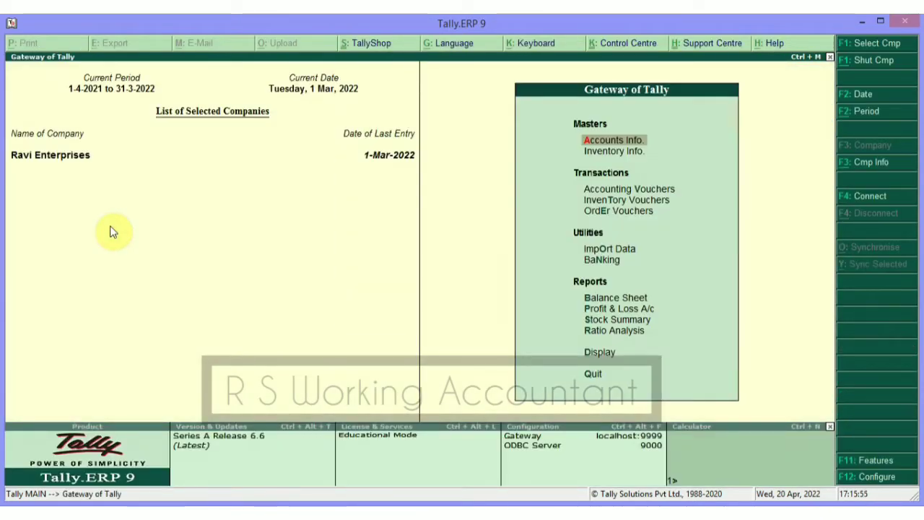
# Open Duties & Taxes under Current Liabilities from the Balance Sheet and select TDS 10 % ON RENT.
pyautogui.press('b')
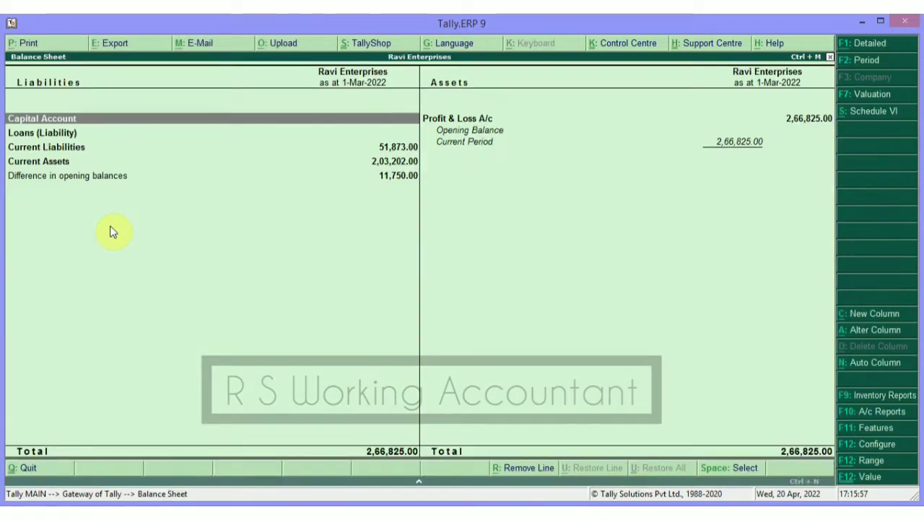
pyautogui.press('Down')
pyautogui.press('Down')
pyautogui.press('Return')
pyautogui.press('Down')
pyautogui.press('Down')
pyautogui.press('Up')
pyautogui.press('Up')
pyautogui.press('Return')
pyautogui.press('Down')
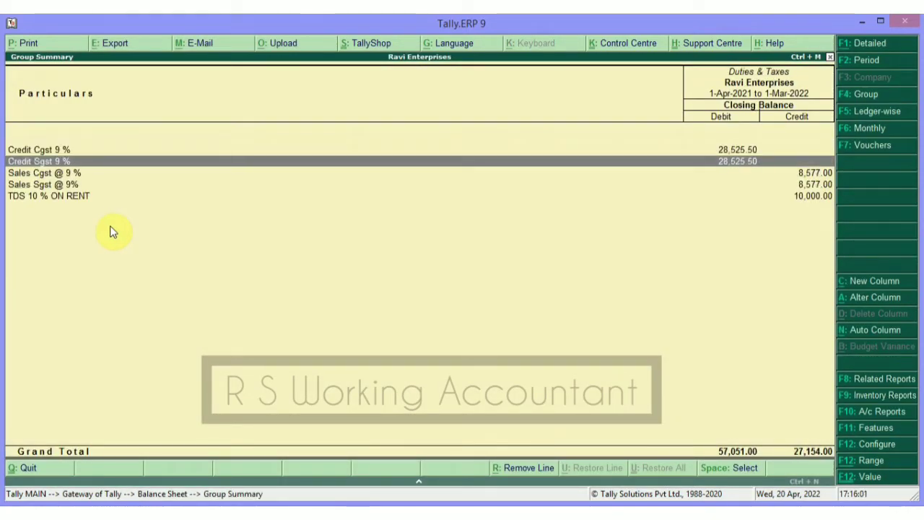
pyautogui.press('Down')
pyautogui.press('Down')
pyautogui.press('Down')
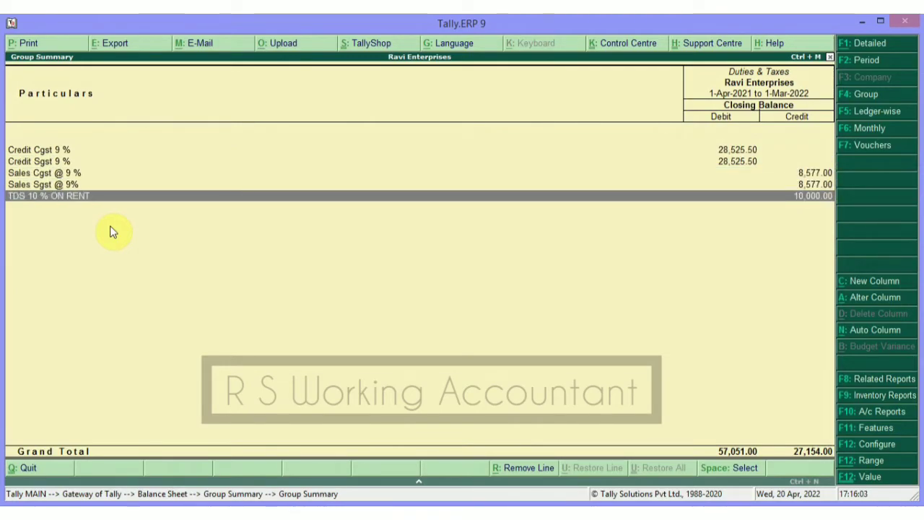
# Review the TDS 10 % ON RENT ledger's February vouchers, including purchase voucher 6.
pyautogui.press('Return')
pyautogui.press('Up')
pyautogui.press('Return')
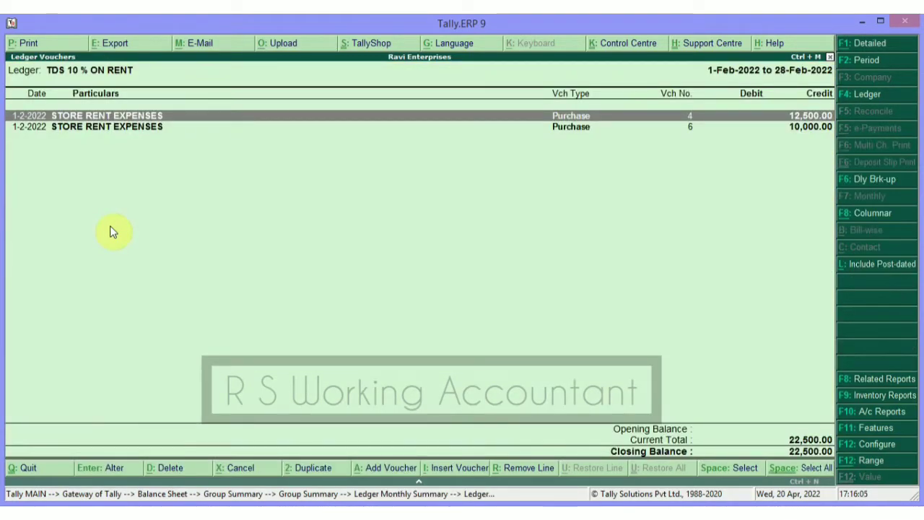
pyautogui.press('Escape')
pyautogui.press('Return')
pyautogui.press('Down')
pyautogui.press('Return')
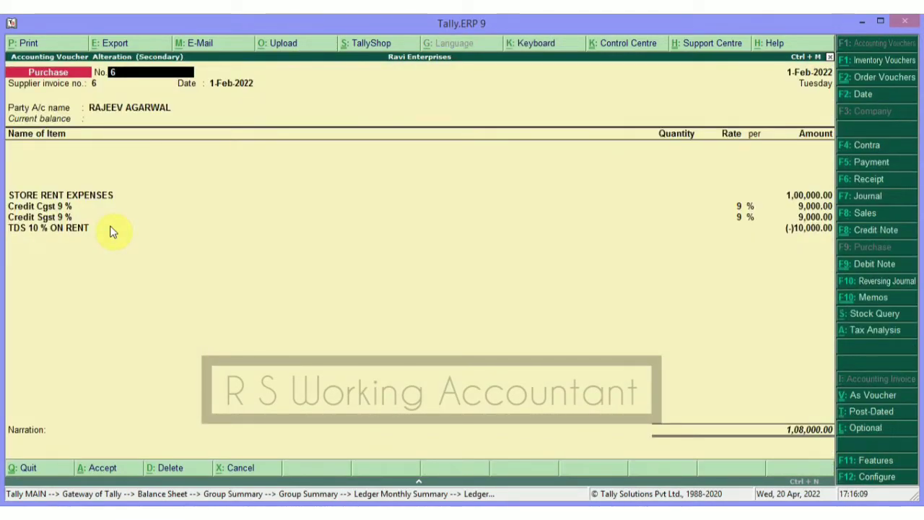
pyautogui.press('Escape')
pyautogui.press('Escape')
# Check payment voucher 5 in the ledger's March vouchers and return to the Gateway of Tally.
pyautogui.press('Down')
pyautogui.press('Return')
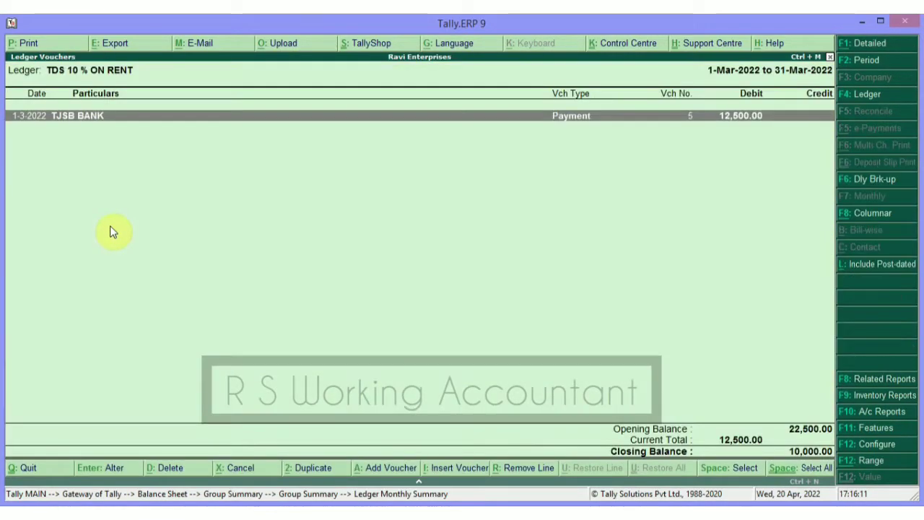
pyautogui.press('Return')
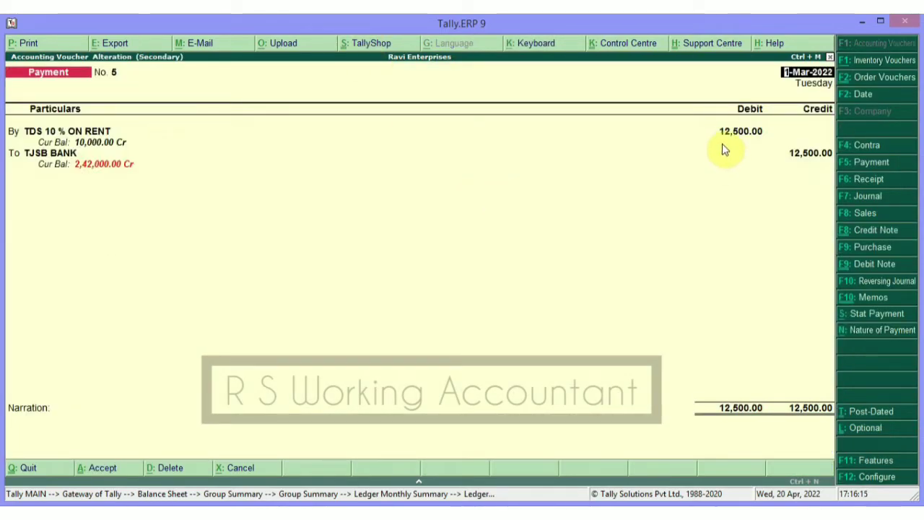
pyautogui.press('Escape')
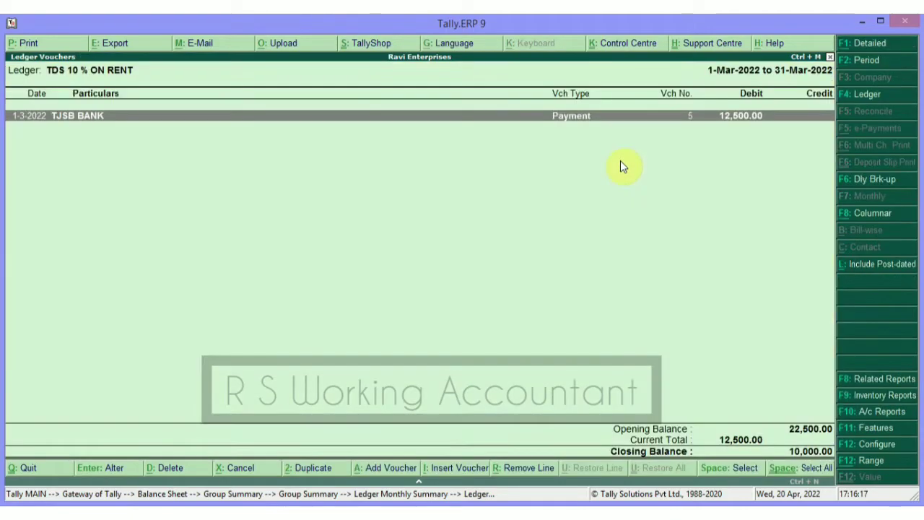
pyautogui.press('Escape')
pyautogui.press('Escape')
pyautogui.press('Escape')
pyautogui.press('Escape')
pyautogui.press('Escape')
pyautogui.press('Escape')
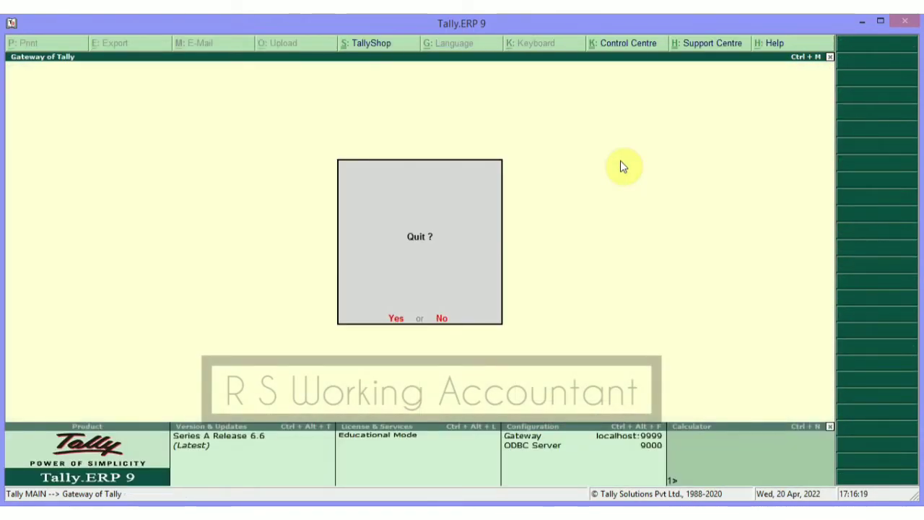
pyautogui.press('Escape')
# Debit TDS 10 % ON RENT with 10000 in a new payment voucher, adjusted against reference Purc / 6 / 69.
pyautogui.press('v')
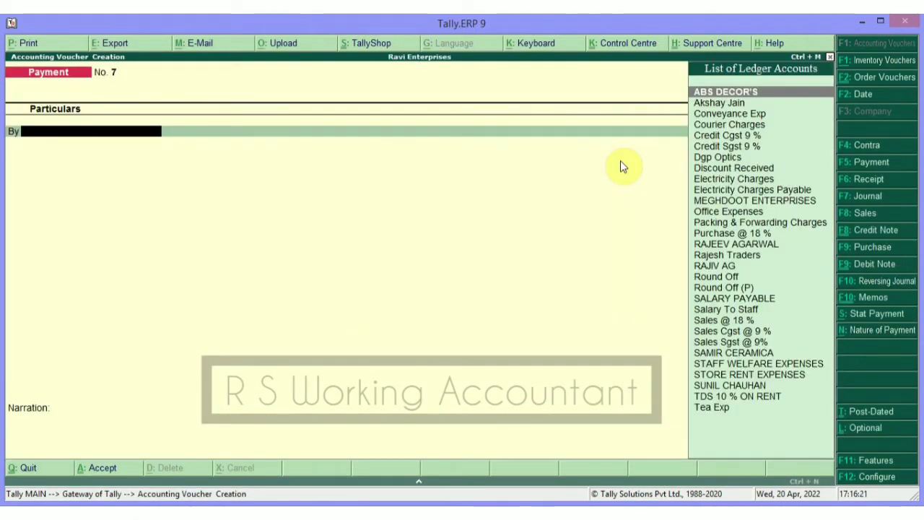
pyautogui.write('tds')
pyautogui.press('Return')
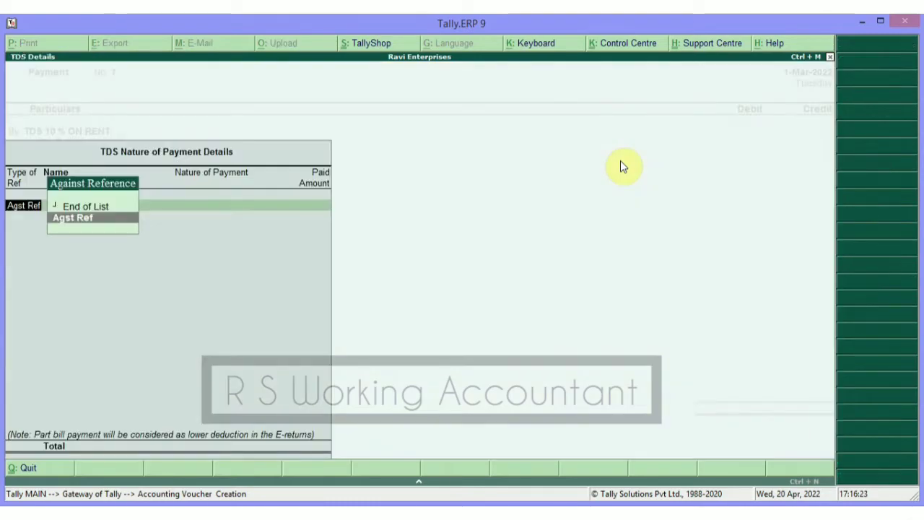
pyautogui.press('Return')
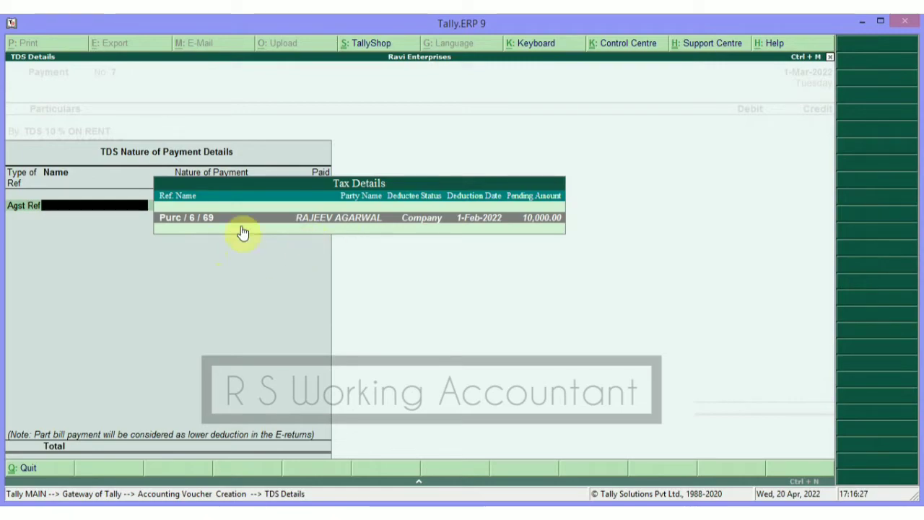
pyautogui.press('Return')
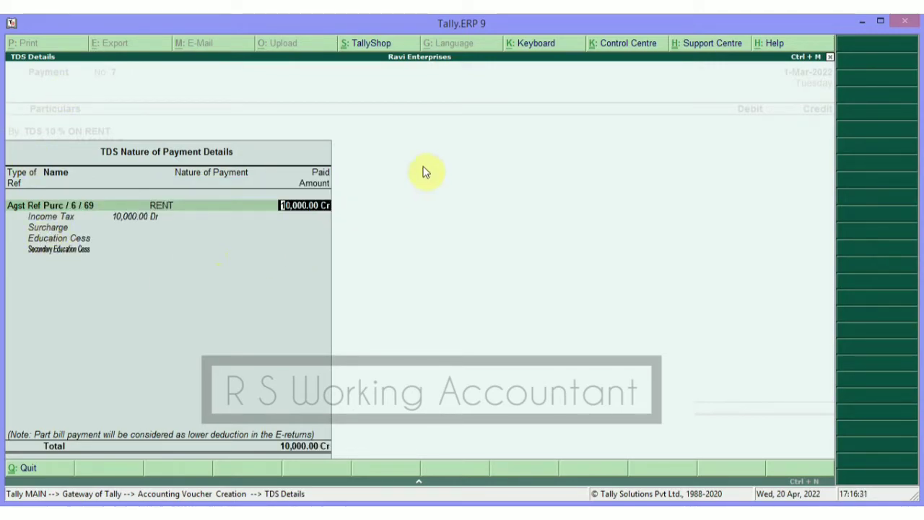
pyautogui.press('Return')
pyautogui.press('Return')
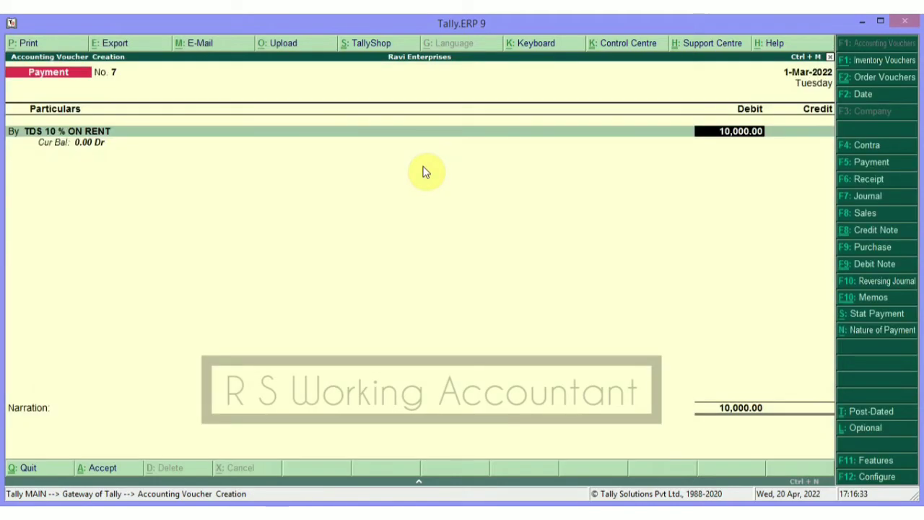
pyautogui.press('Return')
# Credit TJSB BANK with 10000 in the TDS payment voucher.
pyautogui.press('Return')
pyautogui.press('Return')
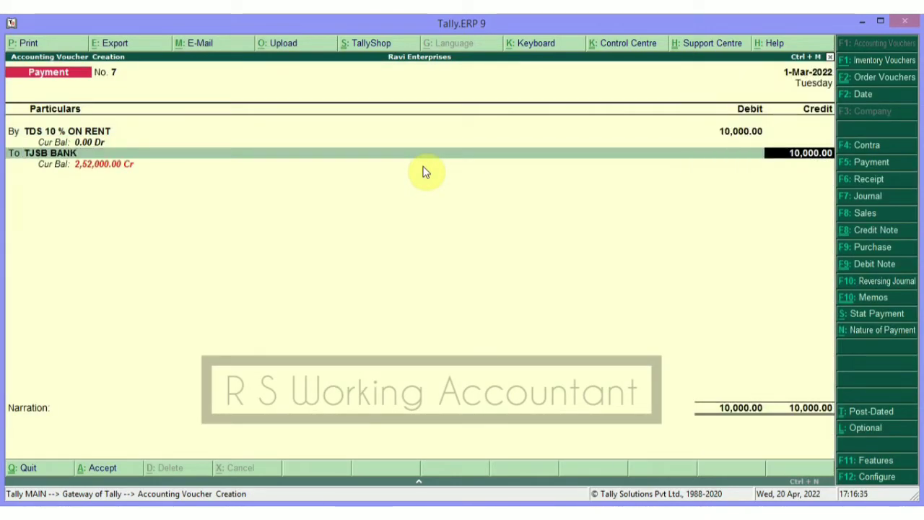
pyautogui.press('Return')
pyautogui.press('Return')
pyautogui.press('Return')
pyautogui.press('Return')
pyautogui.press('Return')
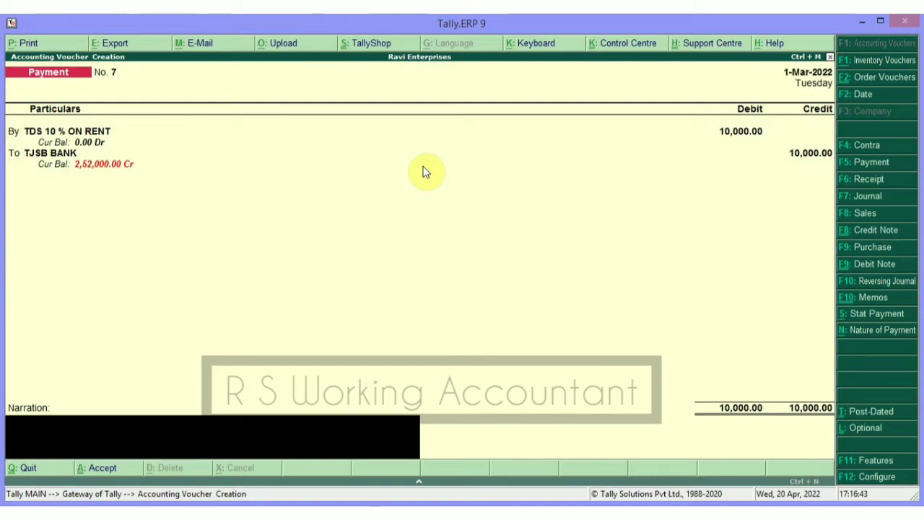
# Enter the narration "FOR THE MONTH OF FEB TDS PAYMENT MADE" and save the payment voucher.
pyautogui.write('FOR THE MONTH')
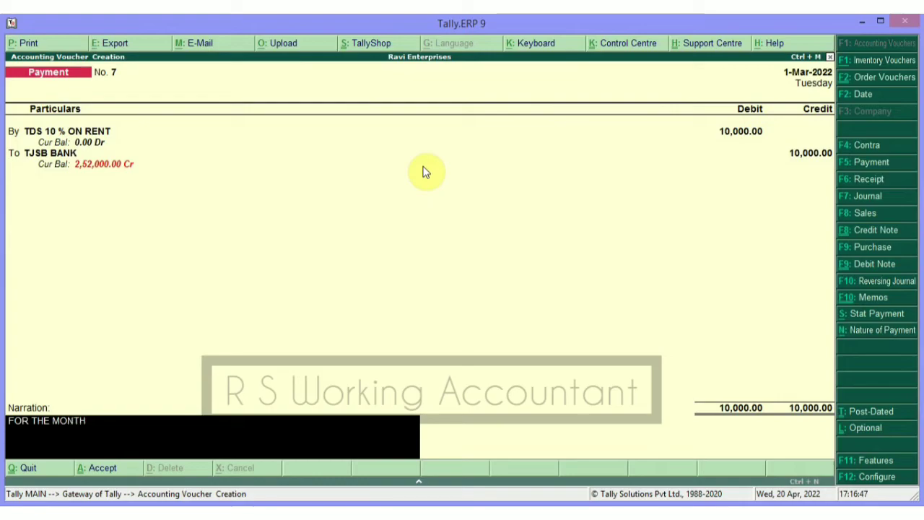
pyautogui.write(' OF FE')
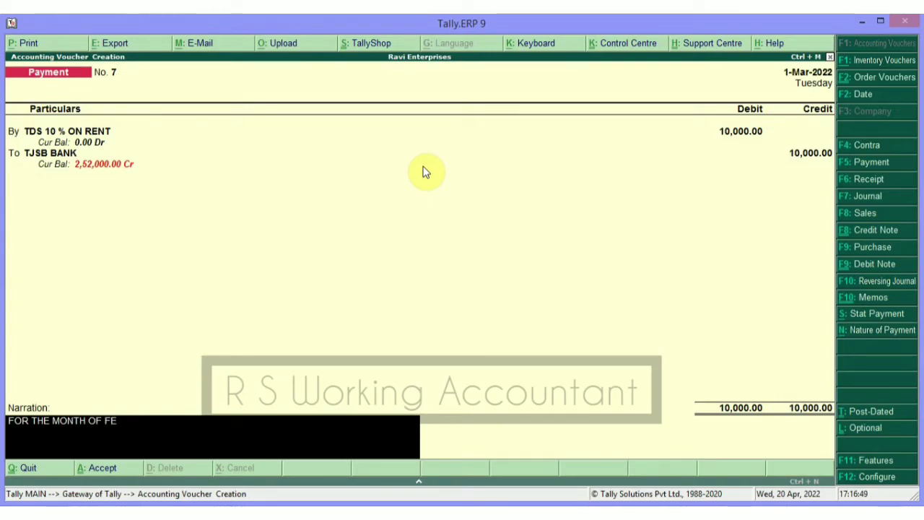
pyautogui.write('B TDS DE')
pyautogui.press('BackSpace')
pyautogui.press('BackSpace')
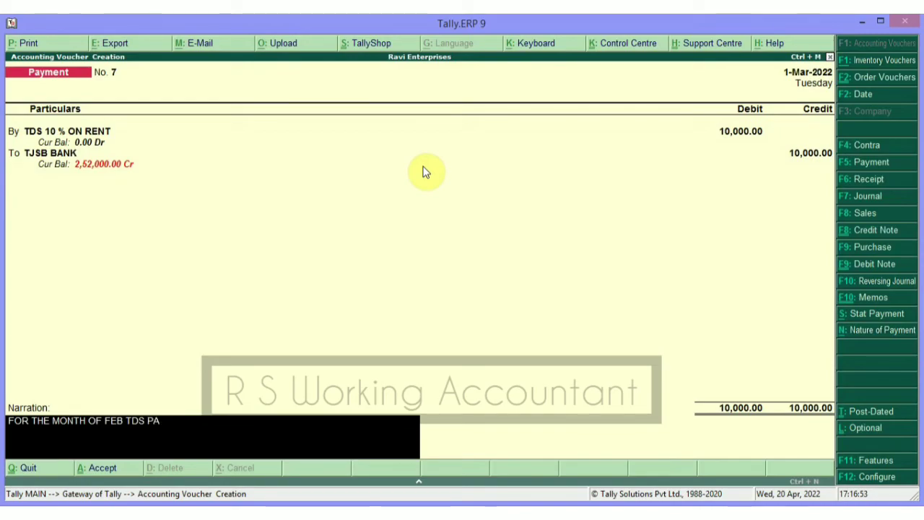
pyautogui.write('PAYMENT MADE')
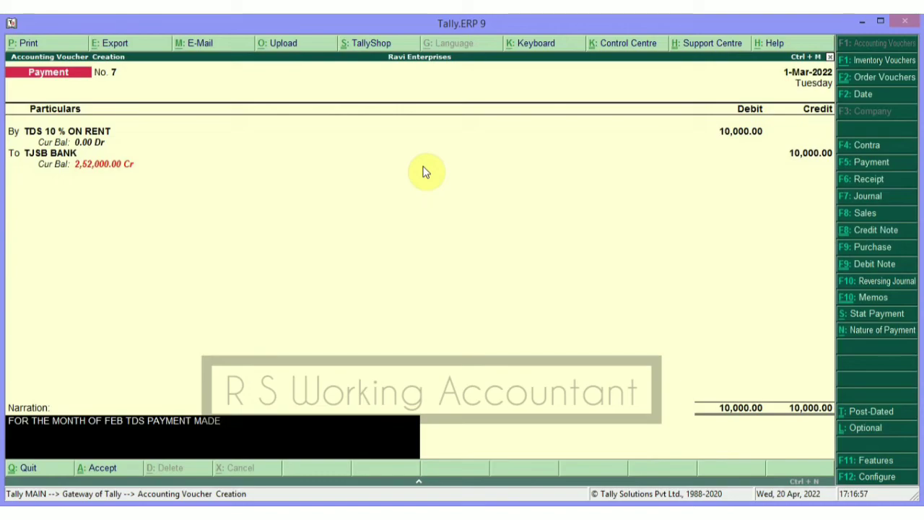
pyautogui.press('Return')
pyautogui.click(425, 172)
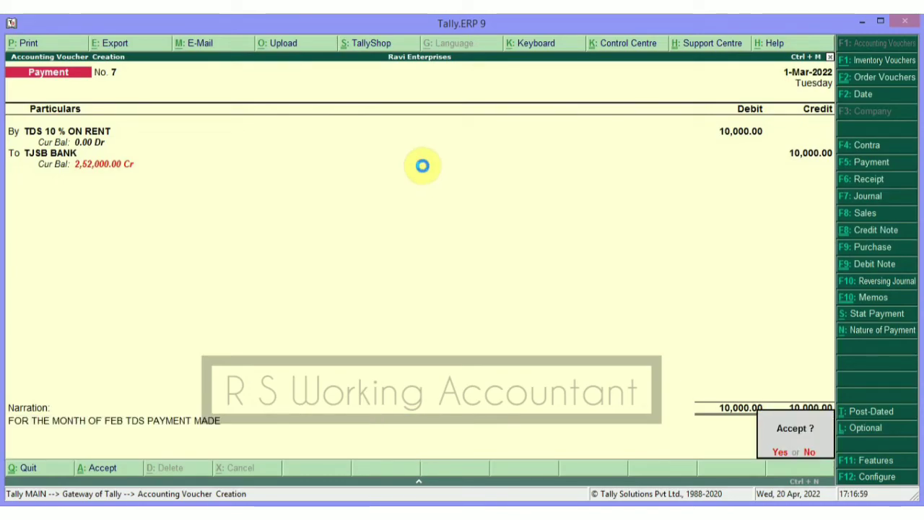
pyautogui.press('Return')
# Leave voucher entry and open Duties & Taxes under Current Liabilities from the Balance Sheet.
pyautogui.press('Escape')
pyautogui.press('Return')
pyautogui.press('Escape')
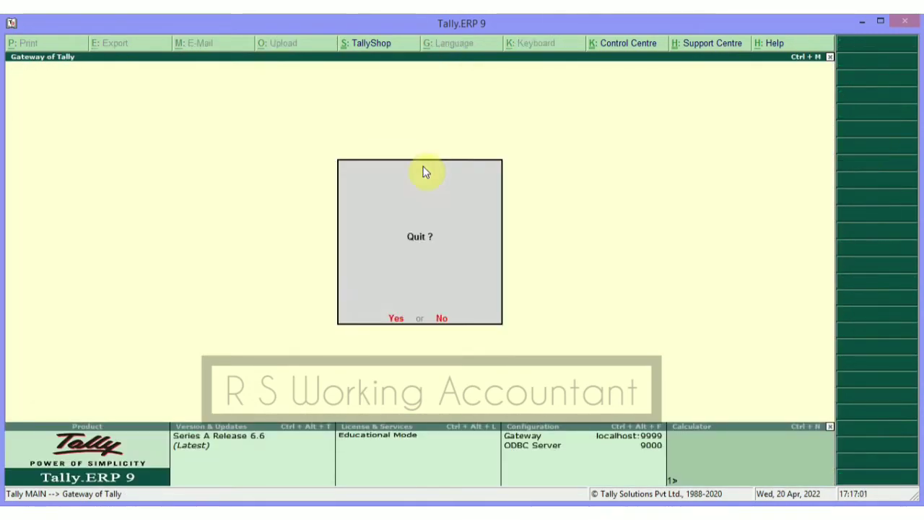
pyautogui.press('Escape')
pyautogui.press('b')
pyautogui.press('Down')
pyautogui.press('Down')
pyautogui.press('Return')
pyautogui.press('Down')
pyautogui.press('Down')
pyautogui.press('Up')
pyautogui.press('Up')
pyautogui.press('Return')
# Examine the tax ledgers in Duties & Taxes for any remaining TDS on rent liability.
pyautogui.press('Down')
pyautogui.press('Down')
pyautogui.press('Down')
pyautogui.press('Up')
pyautogui.press('Up')
pyautogui.press('Up')
pyautogui.press('Down')
pyautogui.press('Down')
pyautogui.press('Down')
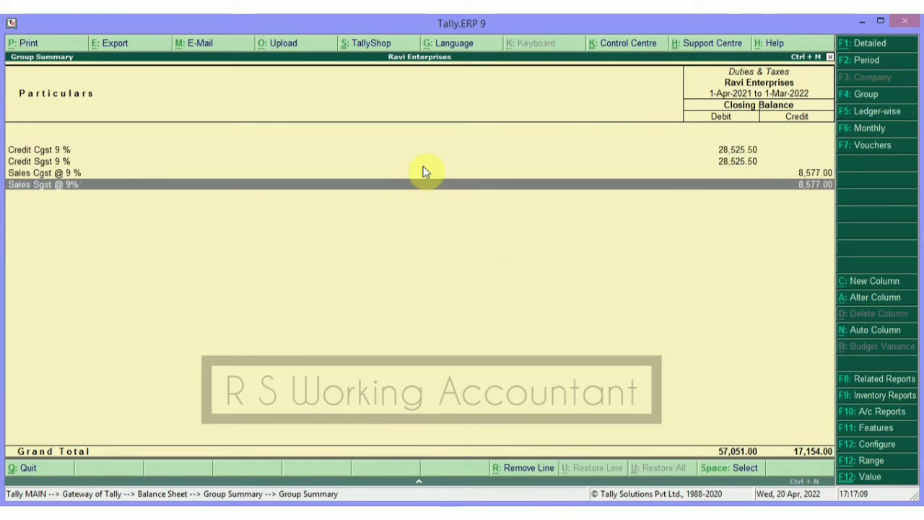
# Close the Balance Sheet reports and view the rent creditor's ledger from the account books.
pyautogui.rightClick(422, 166)
pyautogui.press('Escape')
pyautogui.press('Escape')
pyautogui.press('Escape')
pyautogui.press('Escape')
pyautogui.press('Escape')
pyautogui.press('Escape')
pyautogui.write('dalRAJEE')
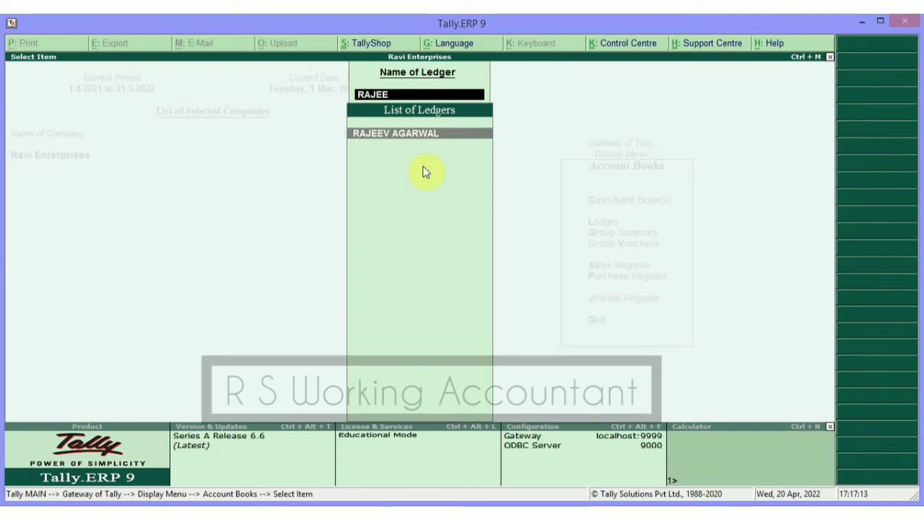
pyautogui.press('Return')
pyautogui.press('Escape')
# Display the TDS 10 % ON RENT ledger for the period 1-Apr-2021 to 1-Mar-2022.
pyautogui.write('lTD')
pyautogui.press('Return')
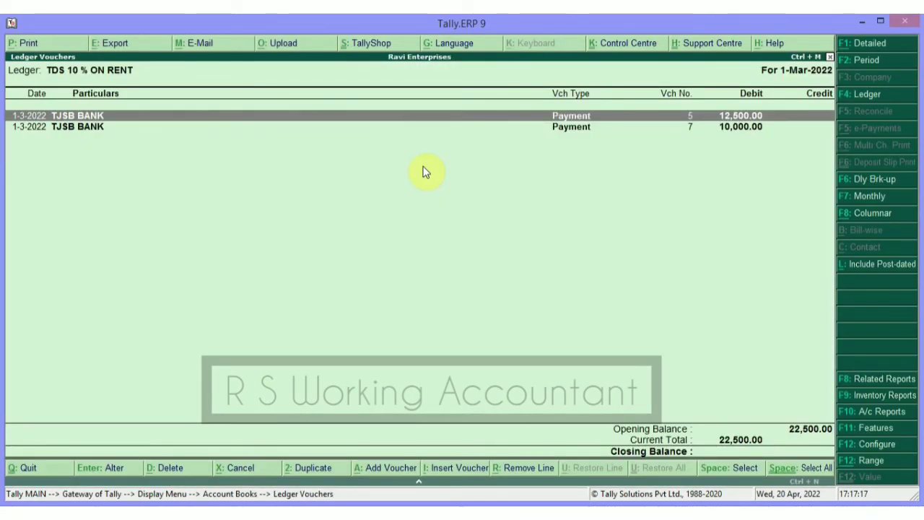
pyautogui.press('F2')
pyautogui.press('Escape')
pyautogui.press('F2')
pyautogui.press('BackSpace')
pyautogui.press('Return')
pyautogui.press('Return')
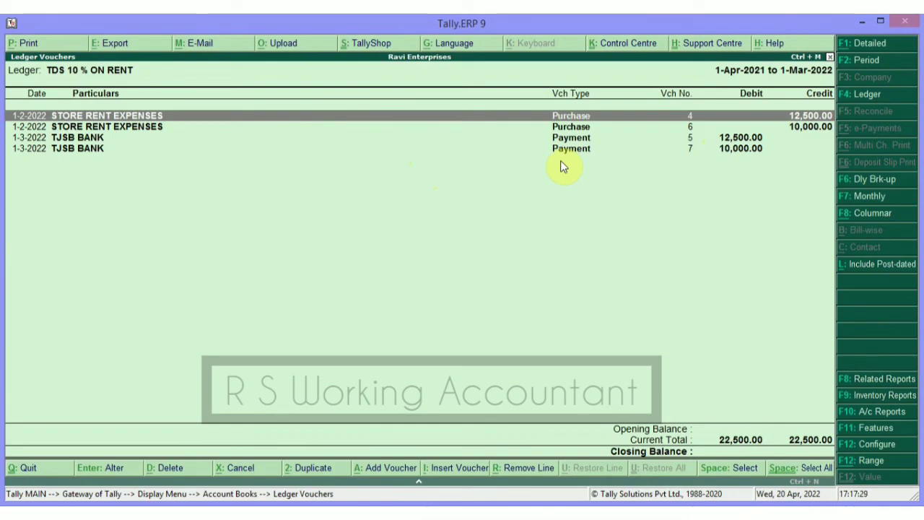
# Close the TDS 10 % ON RENT ledger report and return to the Gateway of Tally.
pyautogui.press('Escape')
pyautogui.press('Escape')
pyautogui.press('Escape')
pyautogui.press('Escape')
pyautogui.press('Escape')
pyautogui.press('Escape')
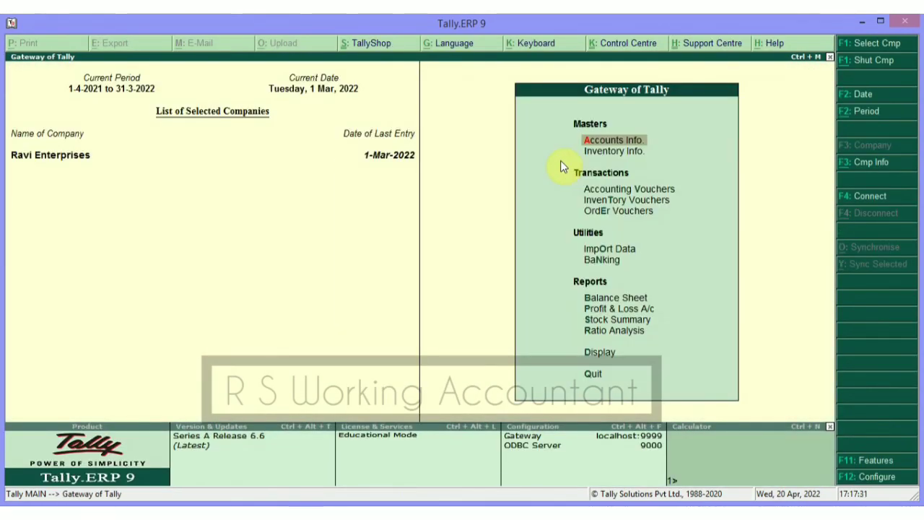